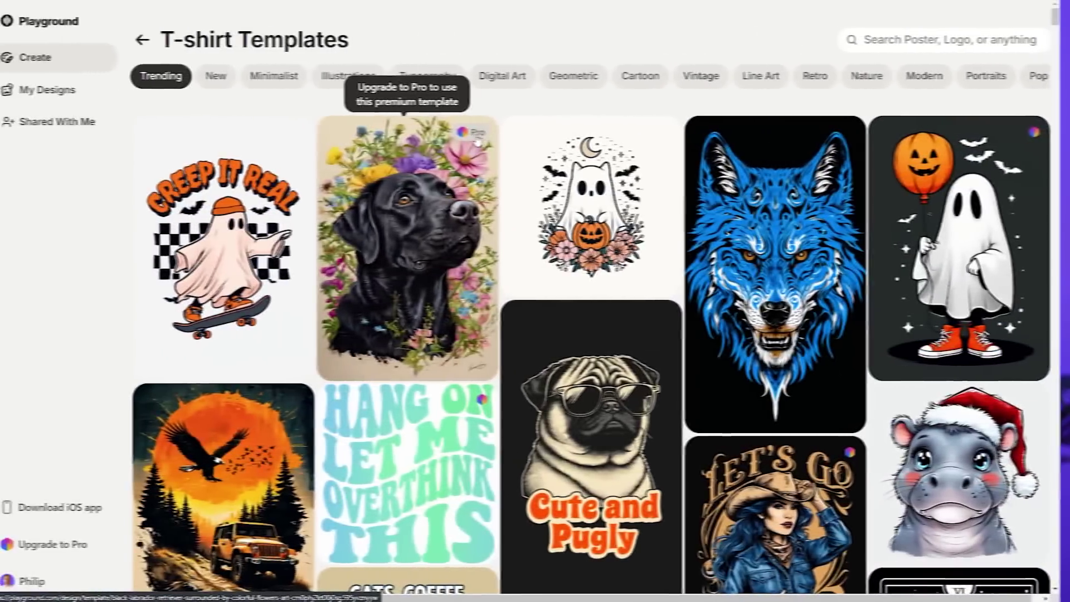
scroll(493, 254, down, 2)
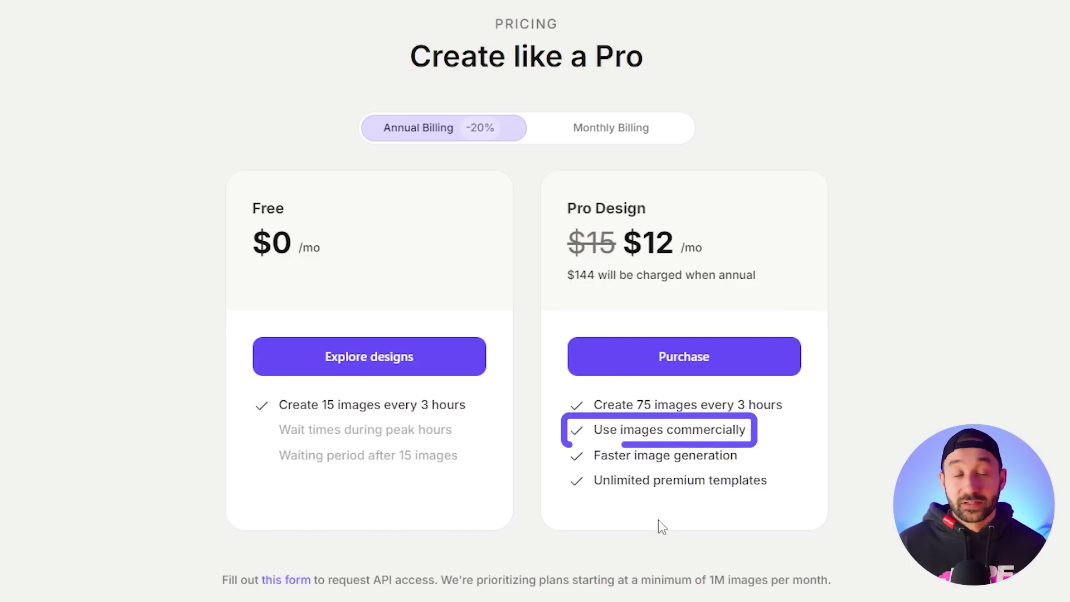
Scroll the pricing page to the FAQ answer on who owns images created on Playground
scroll(659, 525, down, 3)
scroll(395, 378, up, 1)
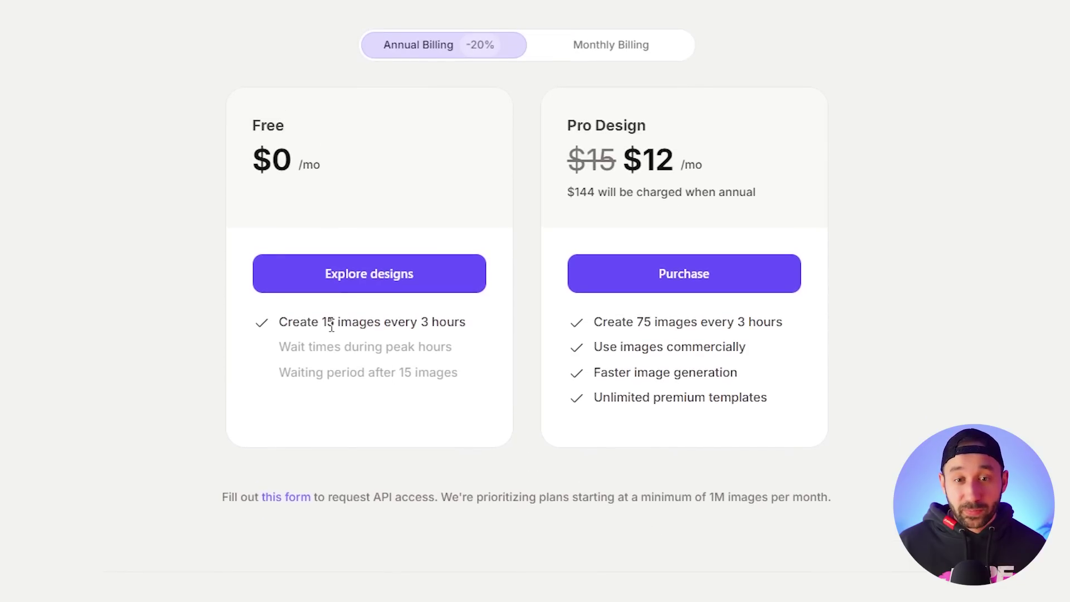
scroll(776, 597, down, 10)
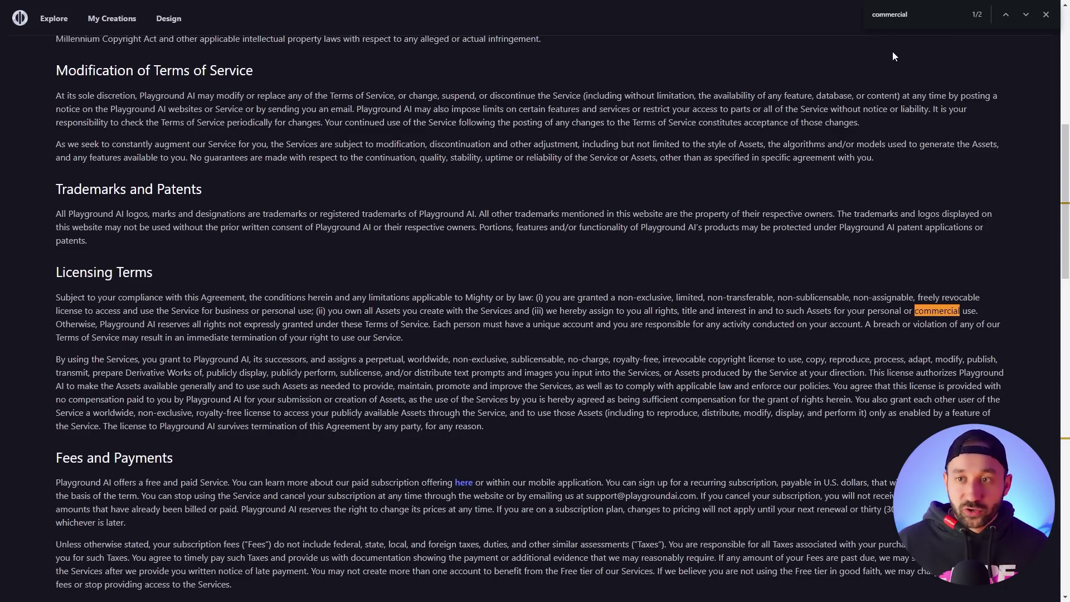
Scroll the Terms of Service to the Licensing Terms clause on commercial use
scroll(929, 294, down, 1)
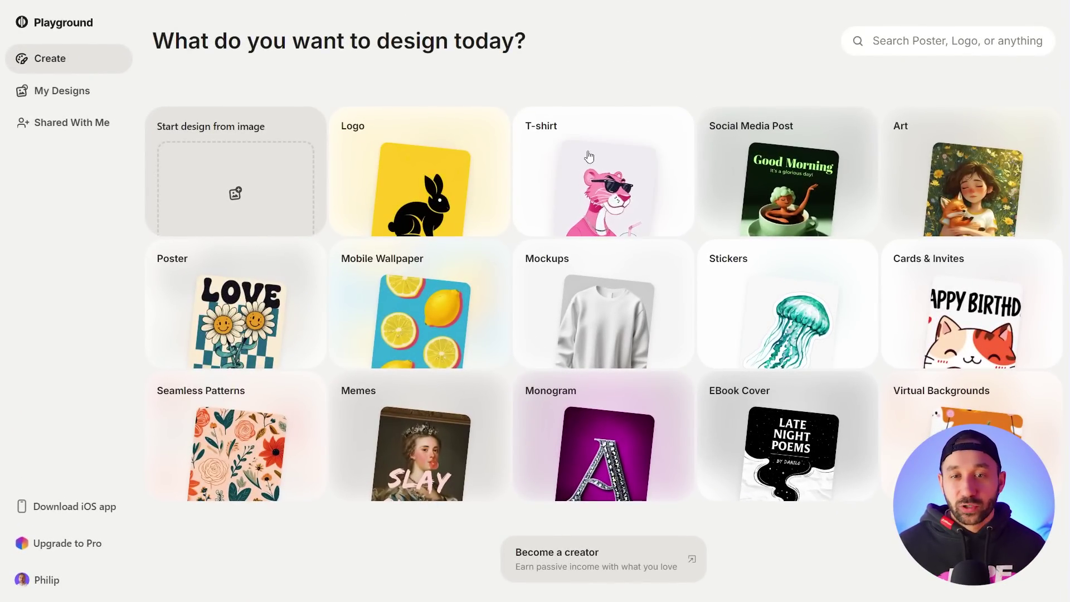
Open the T-shirt Templates gallery and load more designs
click(607, 152)
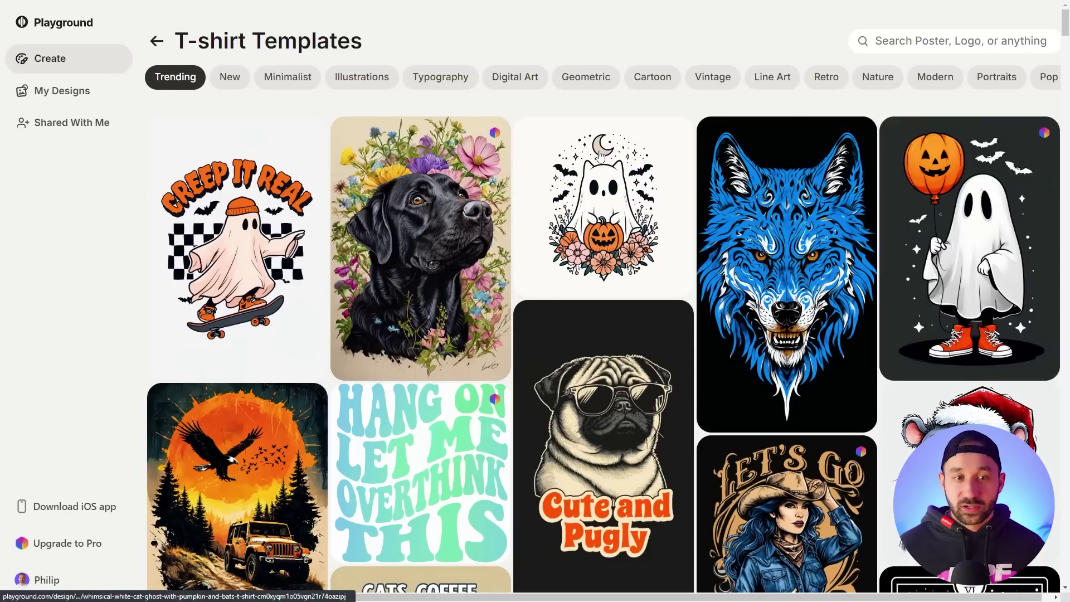
middle_click(563, 144)
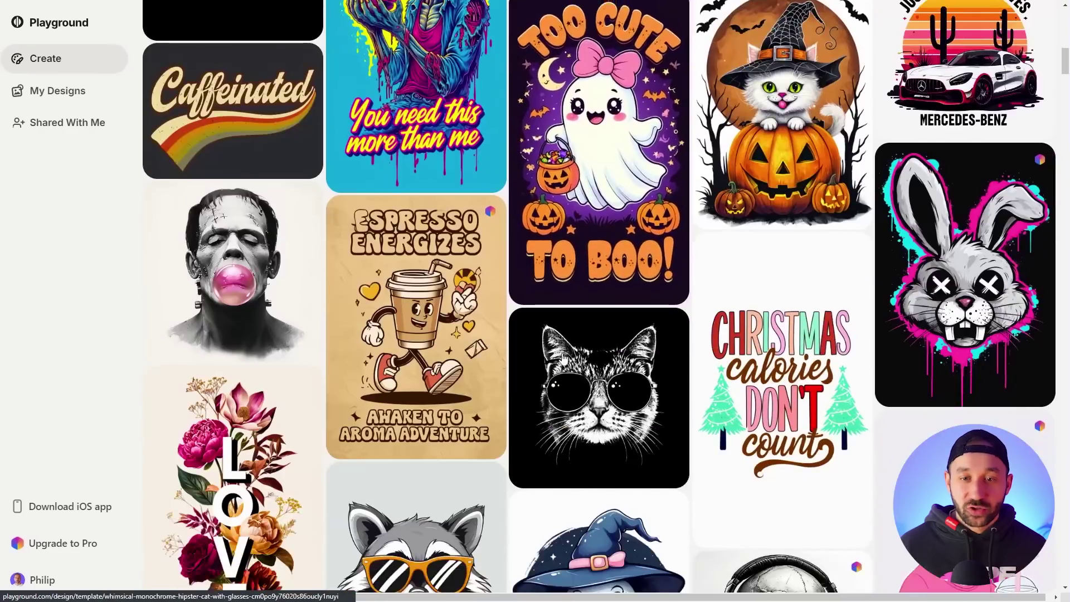
middle_click(562, 378)
scroll(562, 378, down, 20)
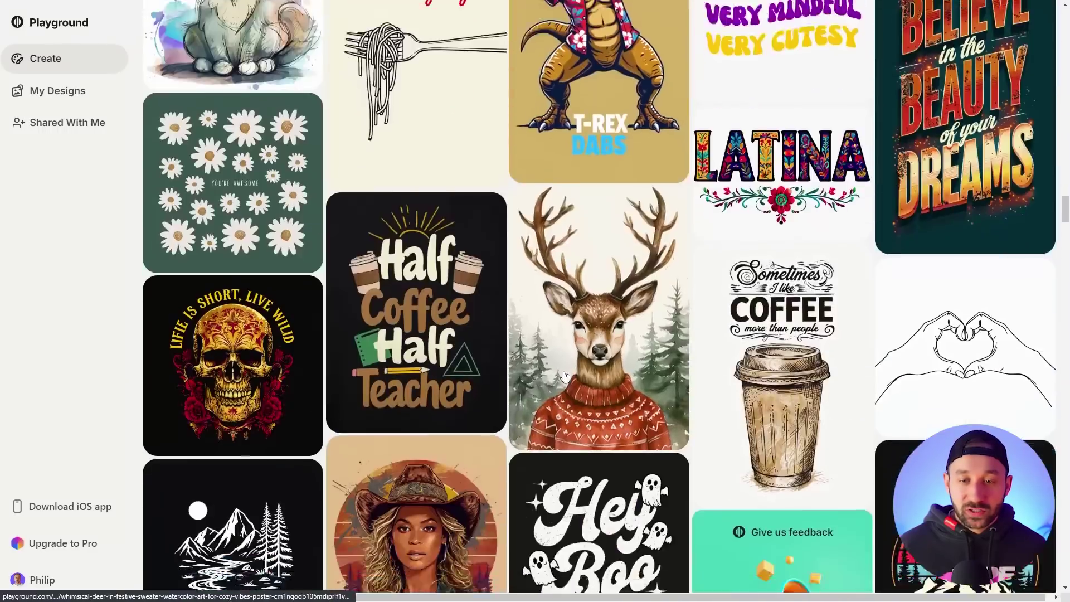
scroll(513, 289, down, 20)
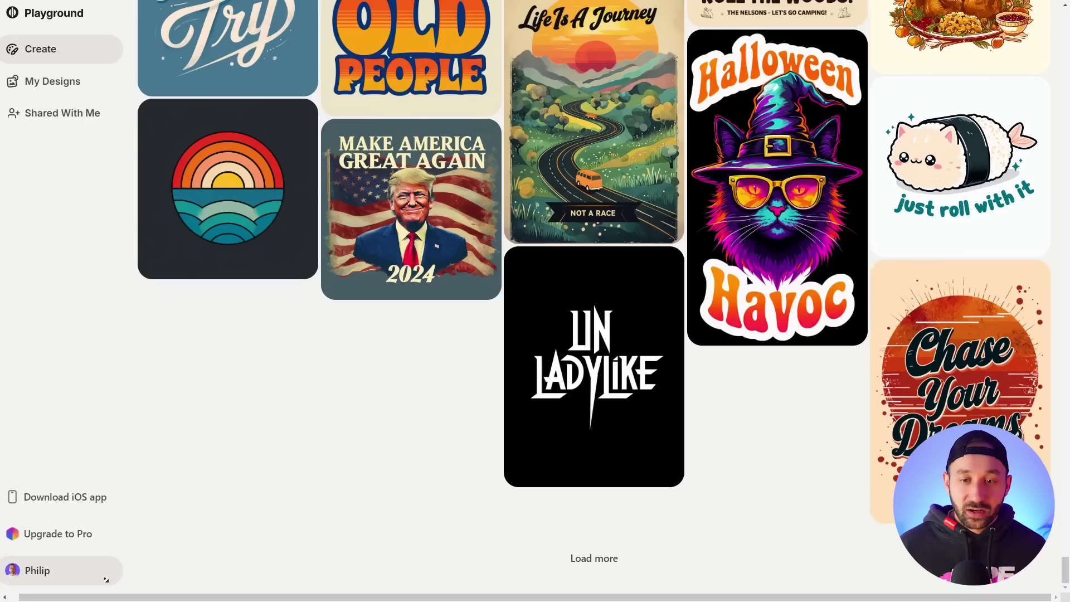
click(597, 559)
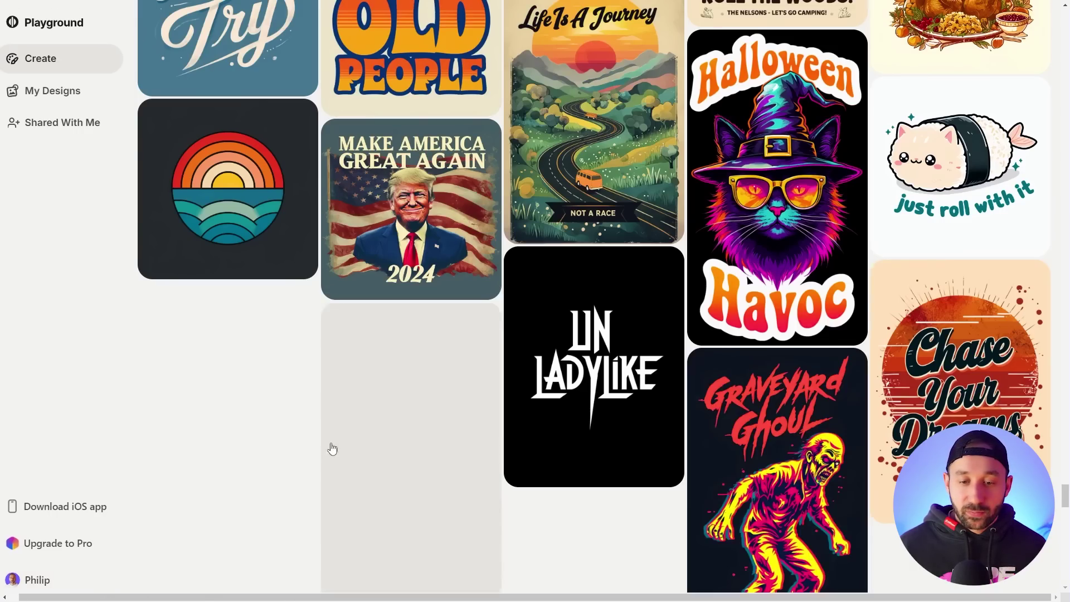
Scroll through the additional Trending T-shirt designs
scroll(150, 312, down, 20)
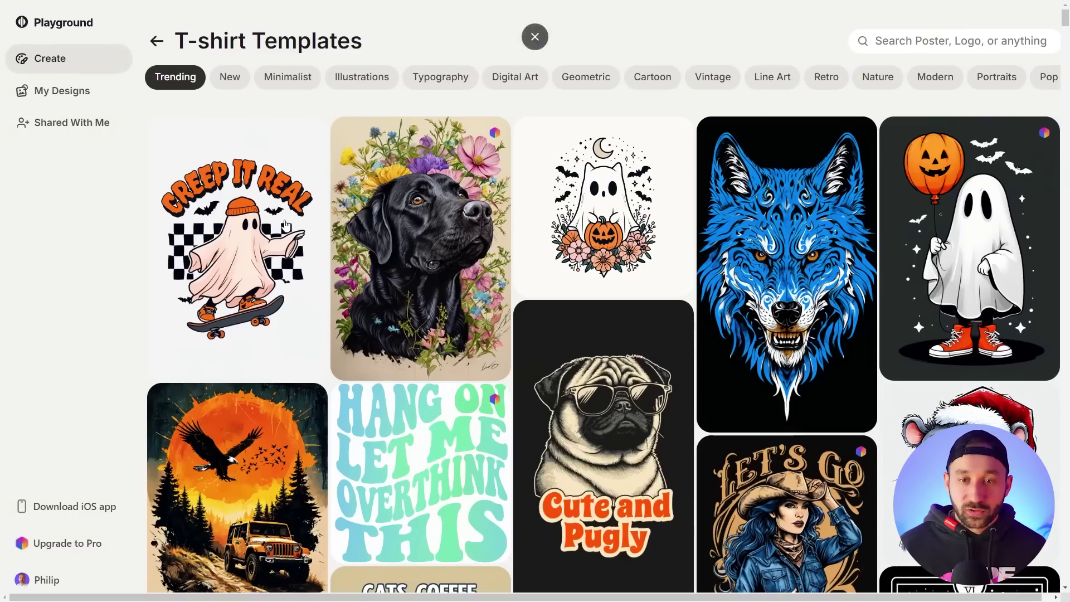
mouse_move(451, 129)
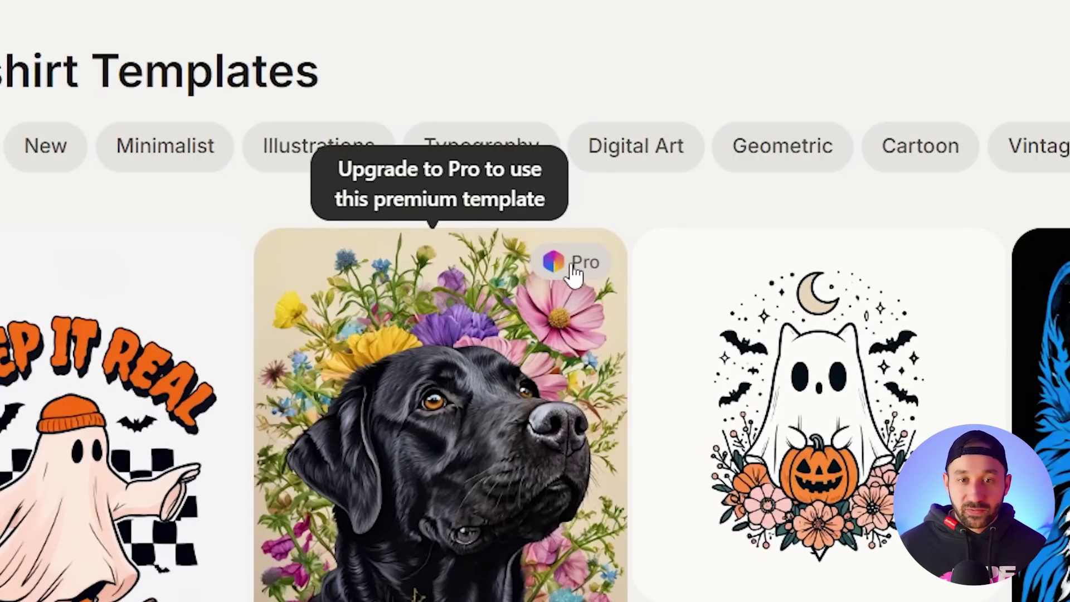
scroll(607, 349, down, 3)
scroll(483, 238, down, 2)
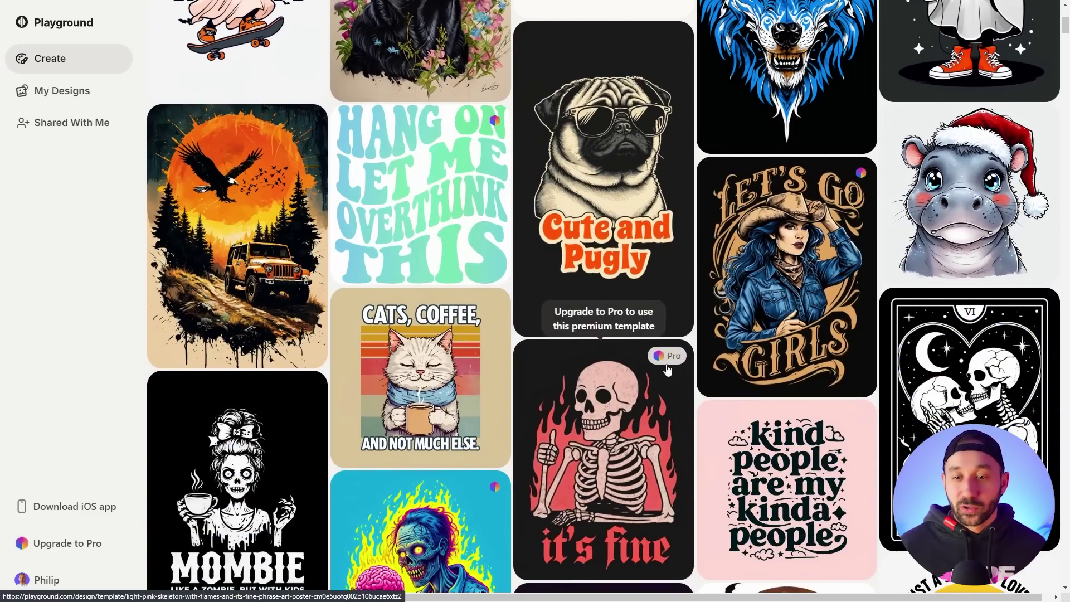
scroll(686, 356, down, 4)
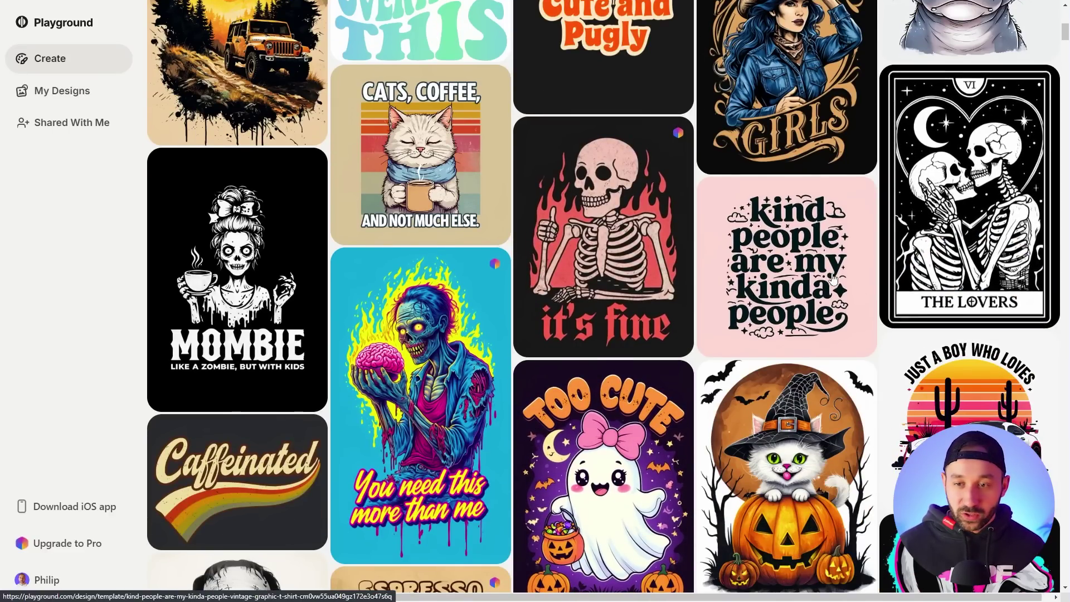
scroll(832, 277, down, 1)
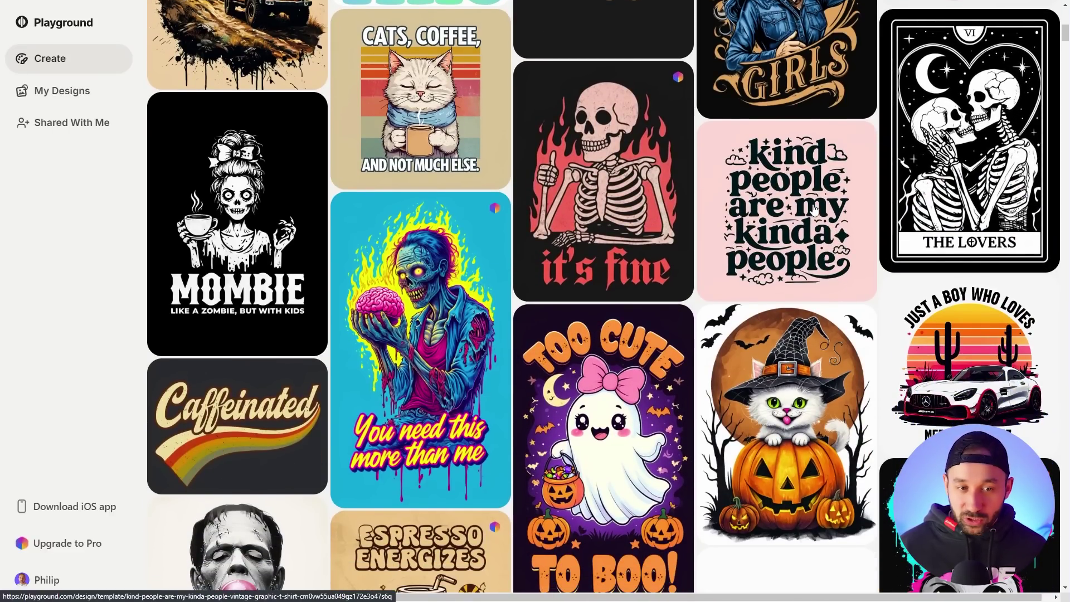
scroll(814, 209, down, 3)
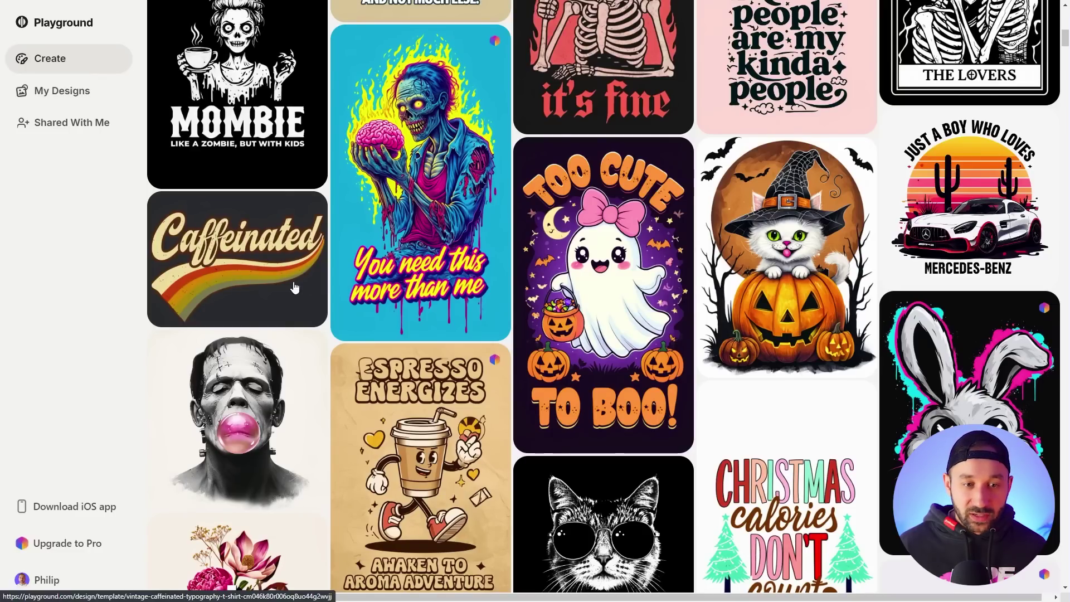
scroll(244, 277, down, 9)
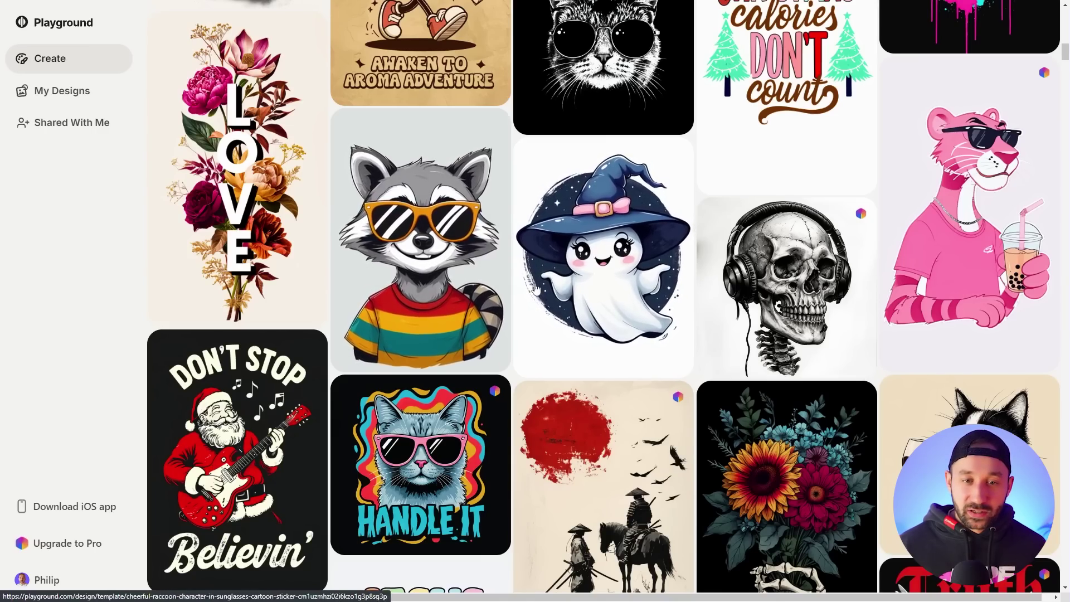
scroll(534, 287, down, 4)
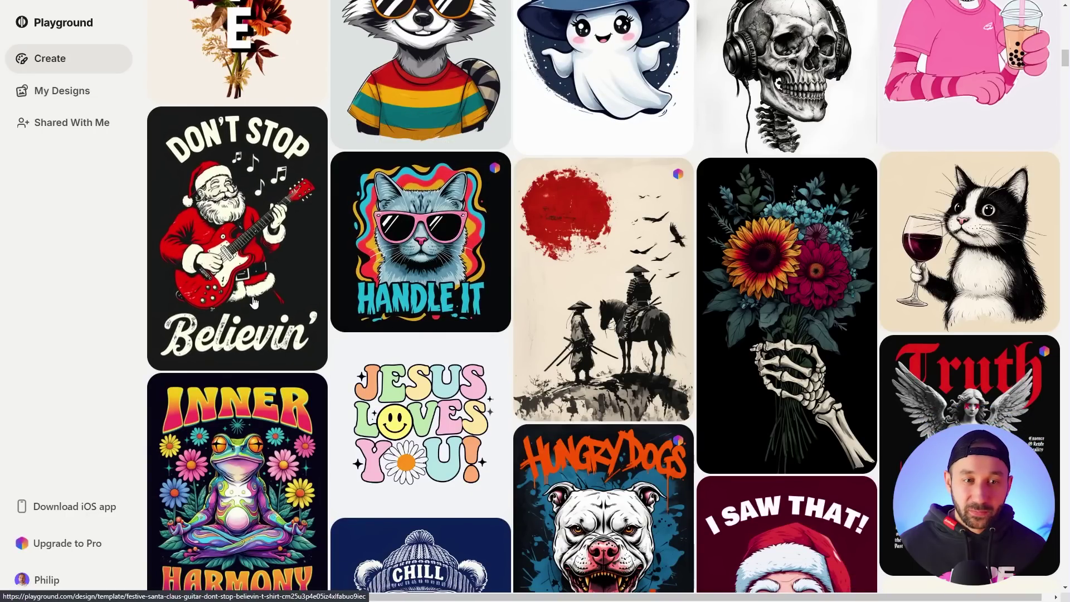
scroll(252, 301, down, 2)
scroll(223, 200, down, 2)
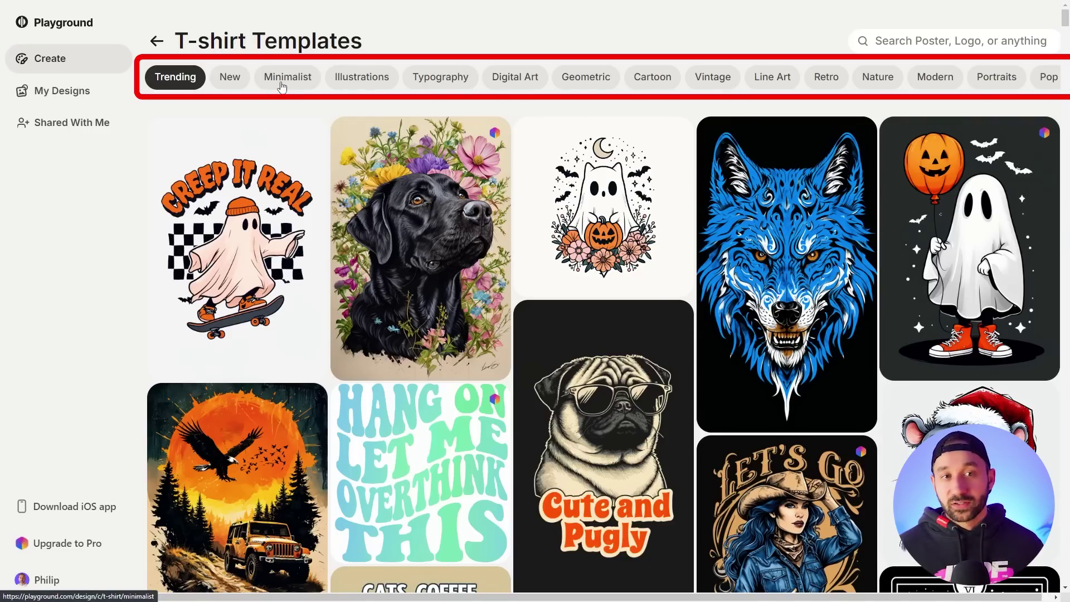
Show only the New T-shirt templates and load another batch of them
click(236, 80)
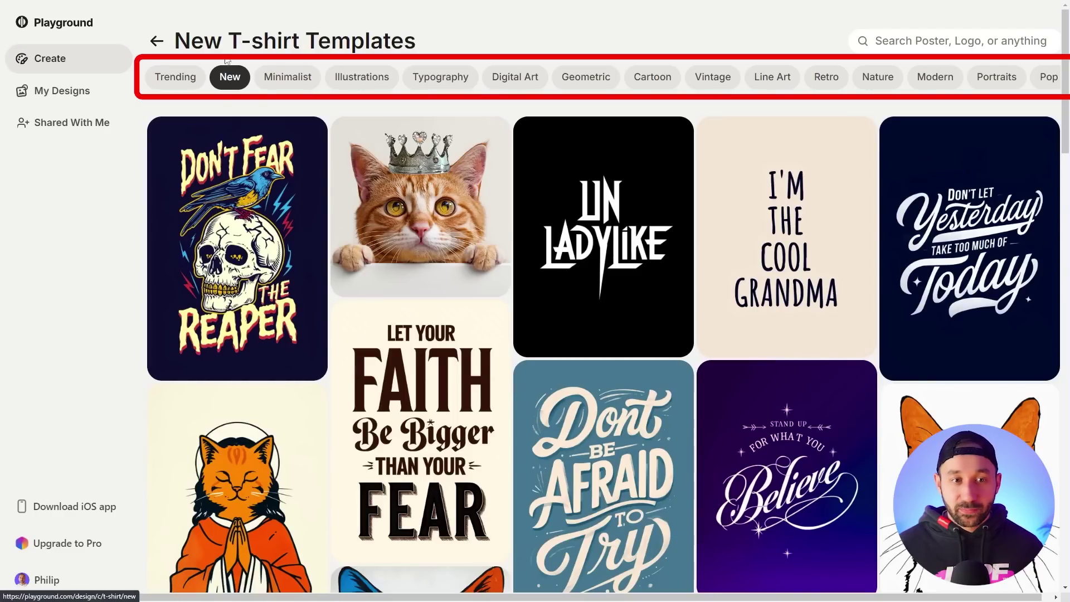
scroll(728, 283, down, 10)
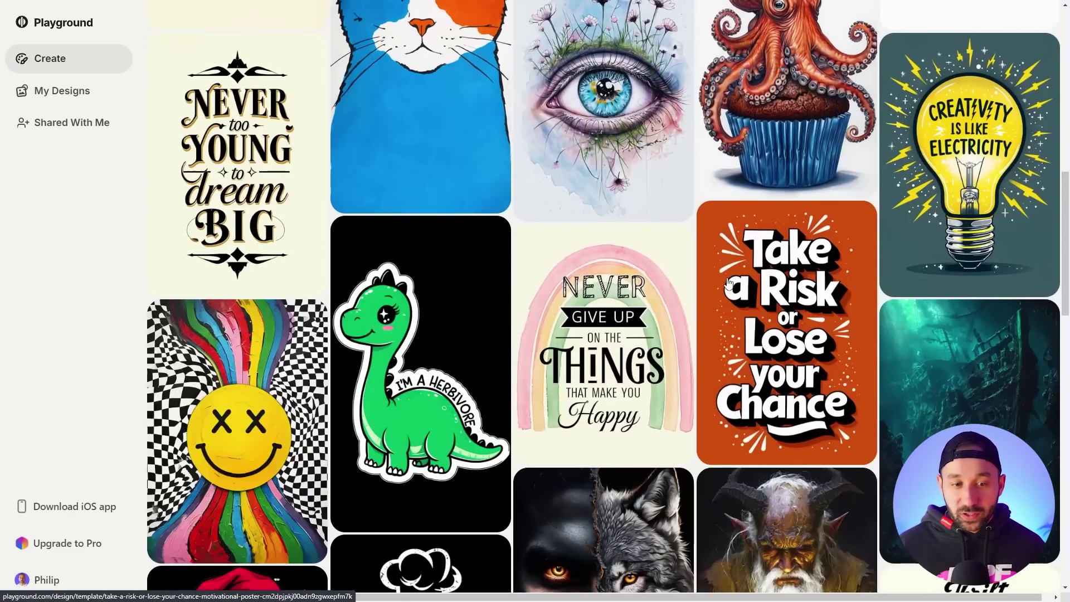
scroll(728, 283, down, 10)
scroll(712, 278, down, 10)
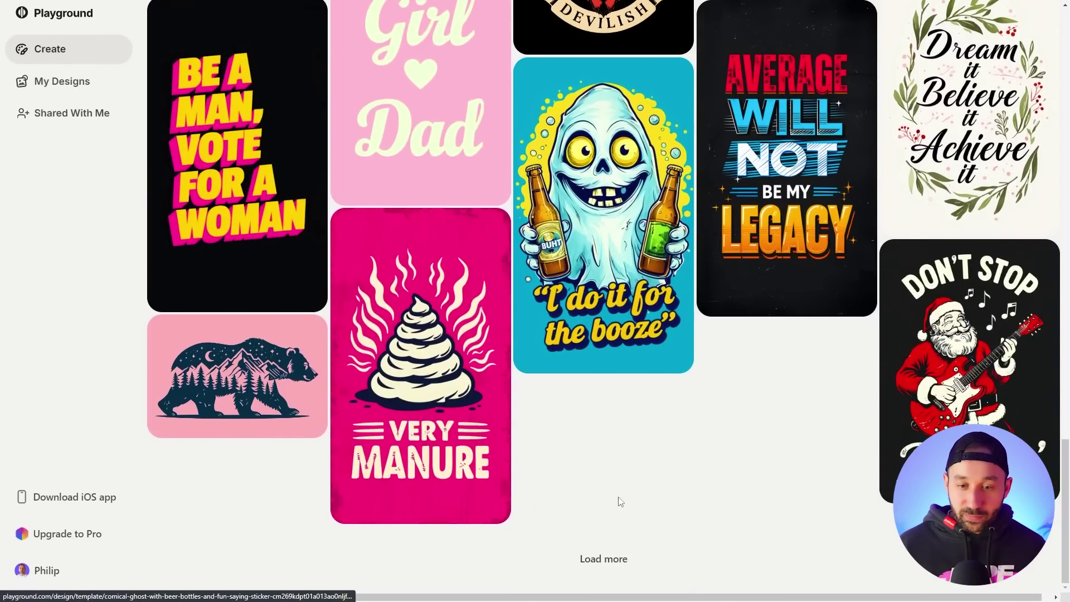
click(596, 556)
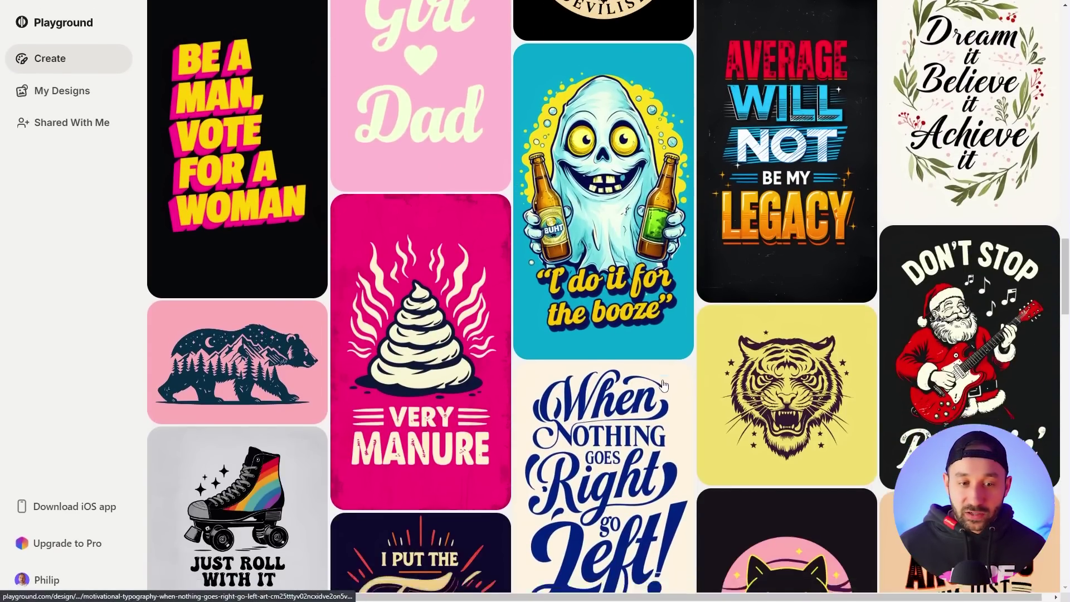
Open the pink bear silhouette design with mountains and forest for editing
scroll(89, 289, down, 4)
scroll(186, 277, up, 2)
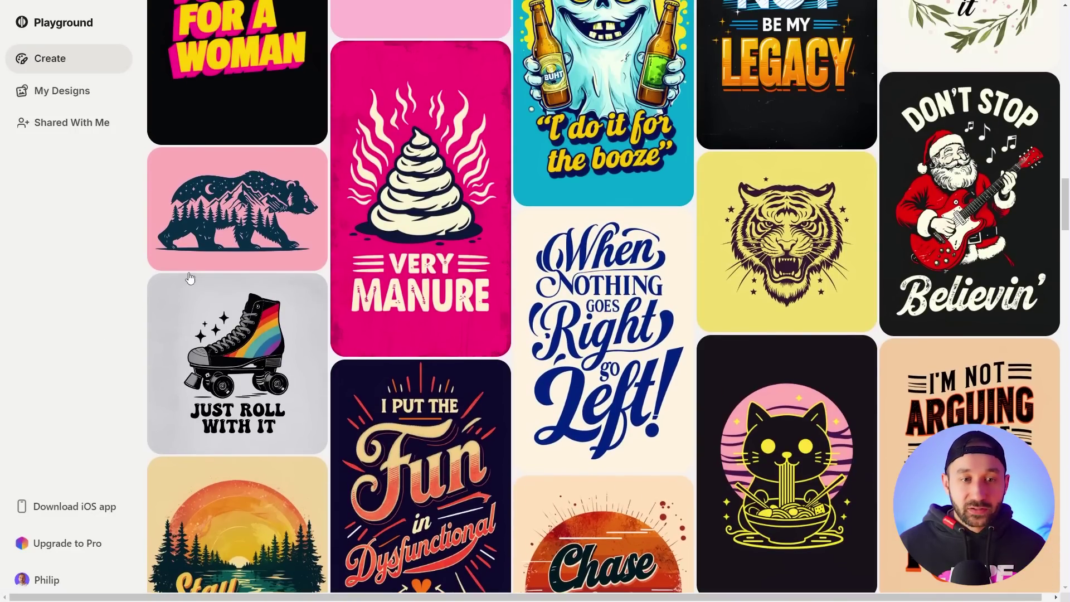
scroll(273, 268, down, 2)
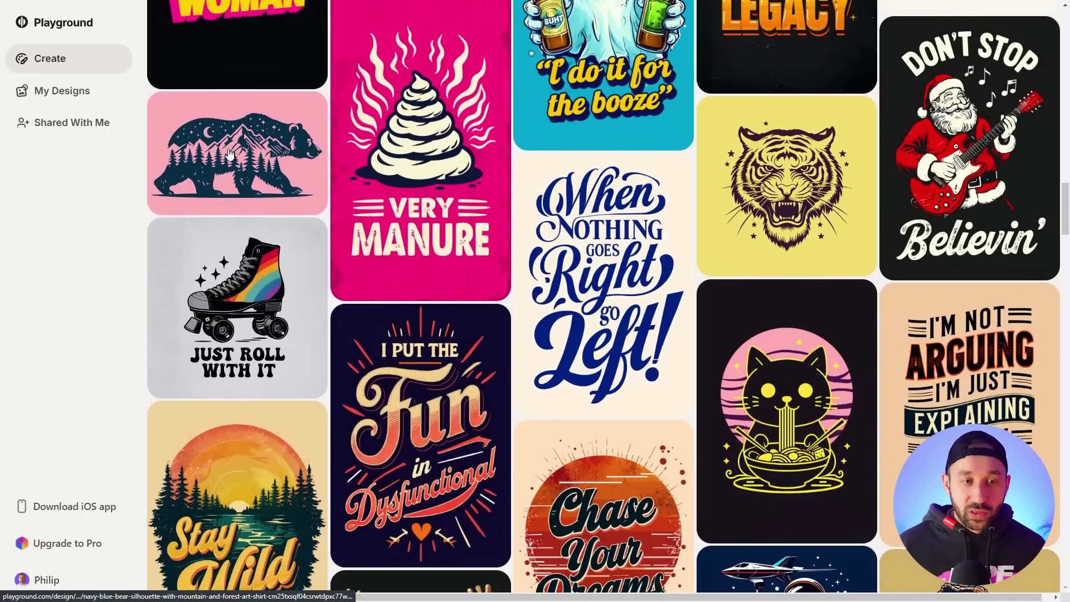
click(252, 142)
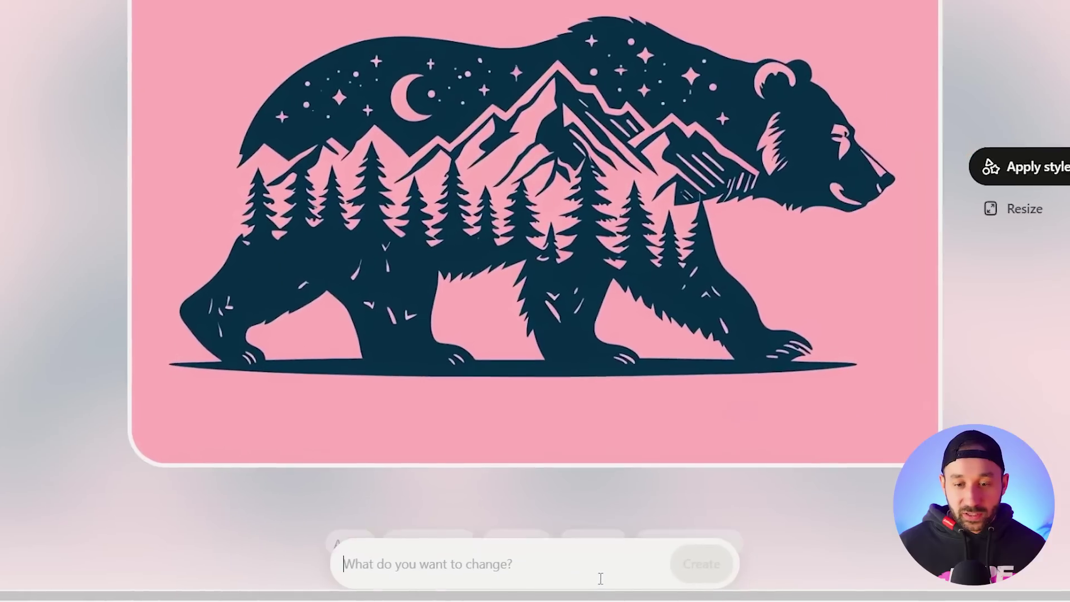
Generate the design with the prompt 'Change the bear to a wolf', then open Explore
click(592, 571)
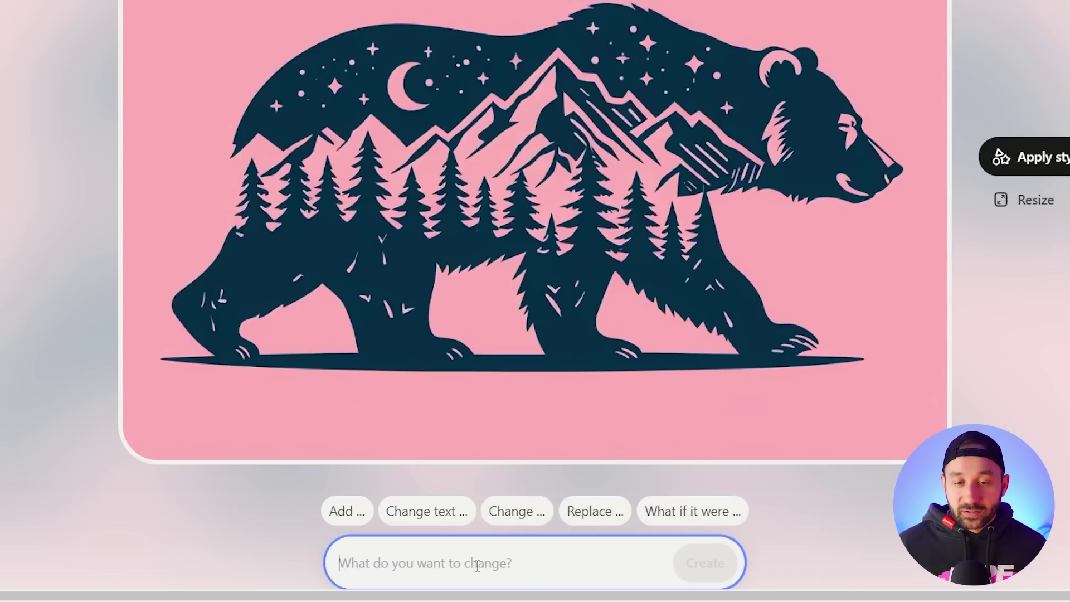
click(523, 517)
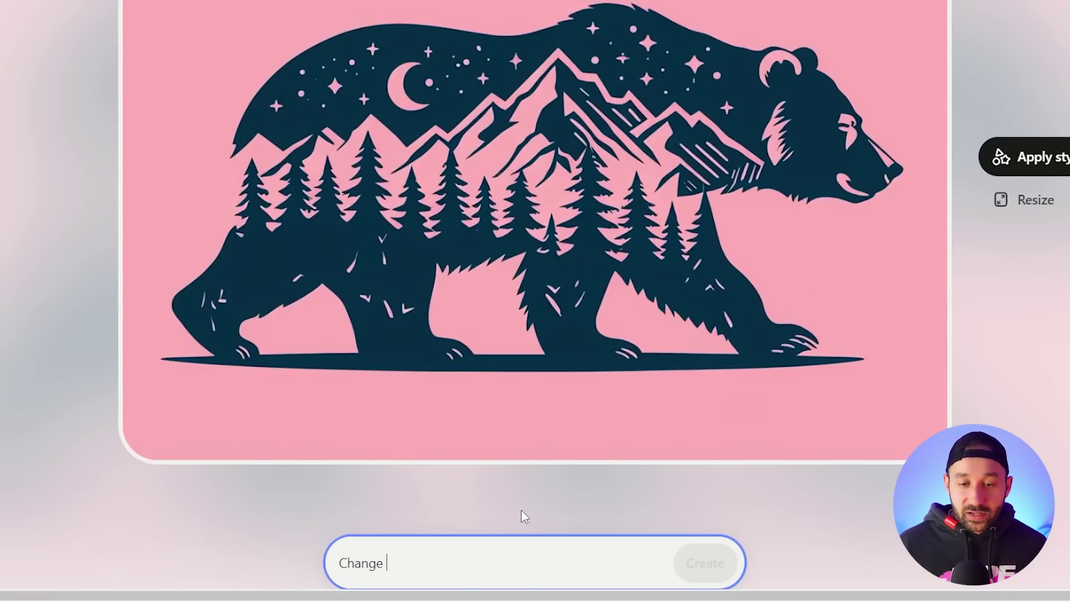
text(the bear to a wolf)
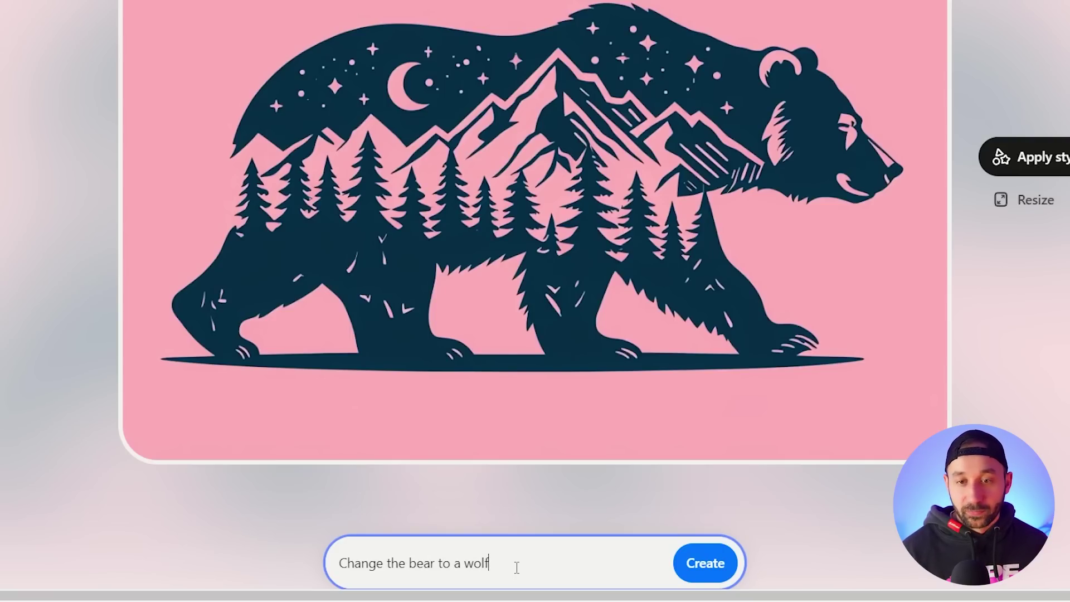
key(Return)
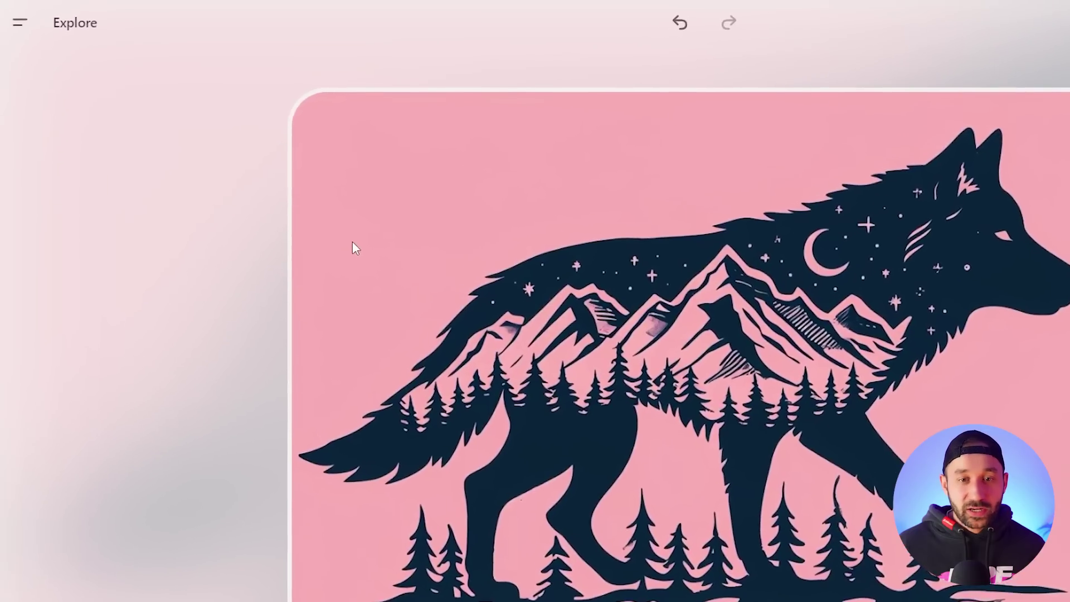
click(90, 33)
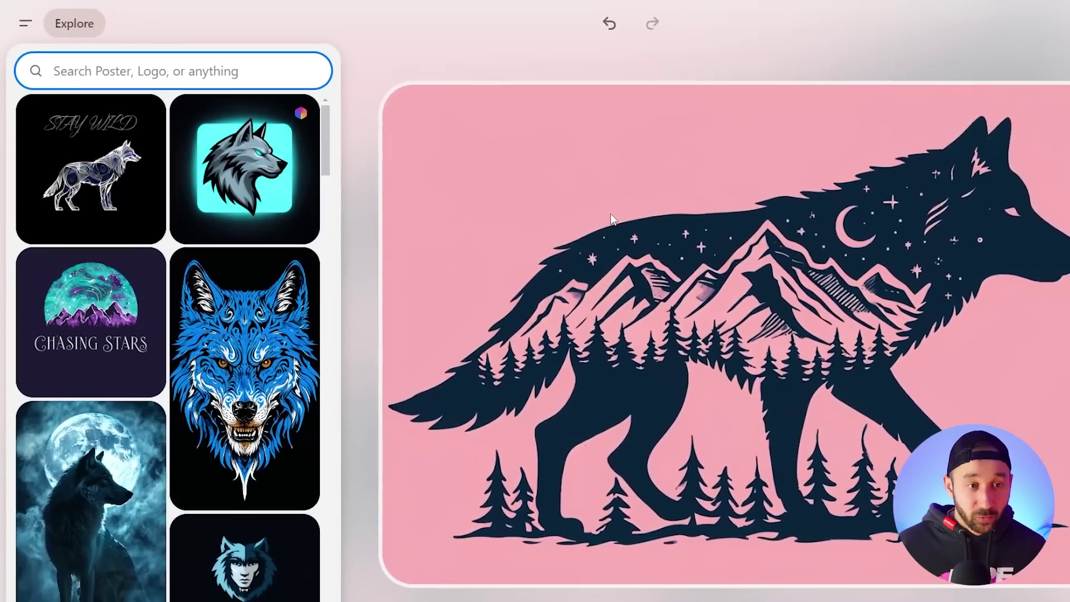
Browse the wolf-themed Explore templates, then close them and open the main menu
scroll(114, 204, down, 1)
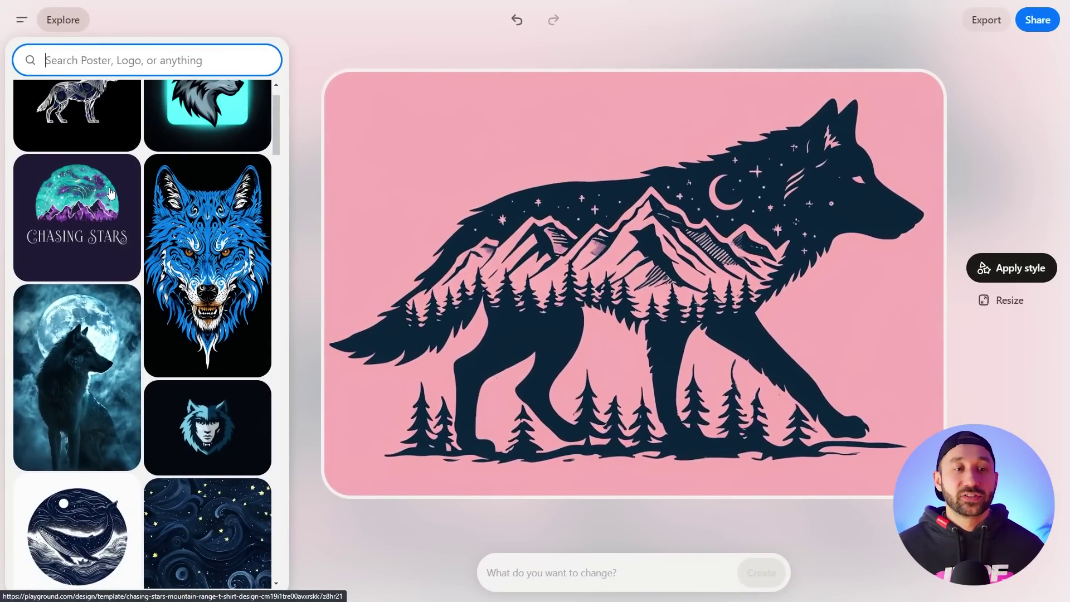
scroll(106, 192, down, 7)
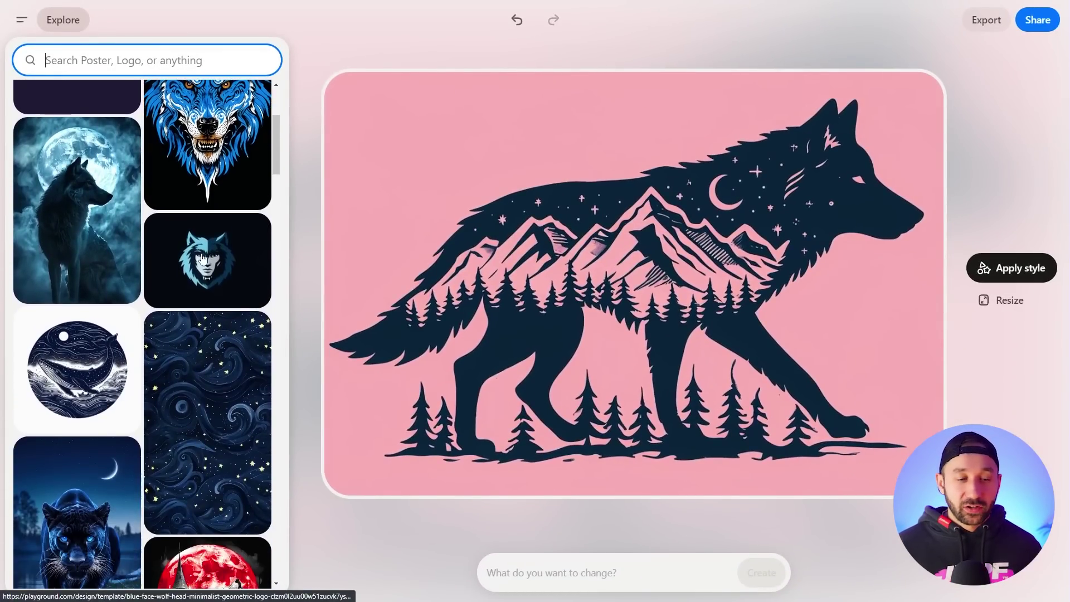
scroll(196, 270, down, 12)
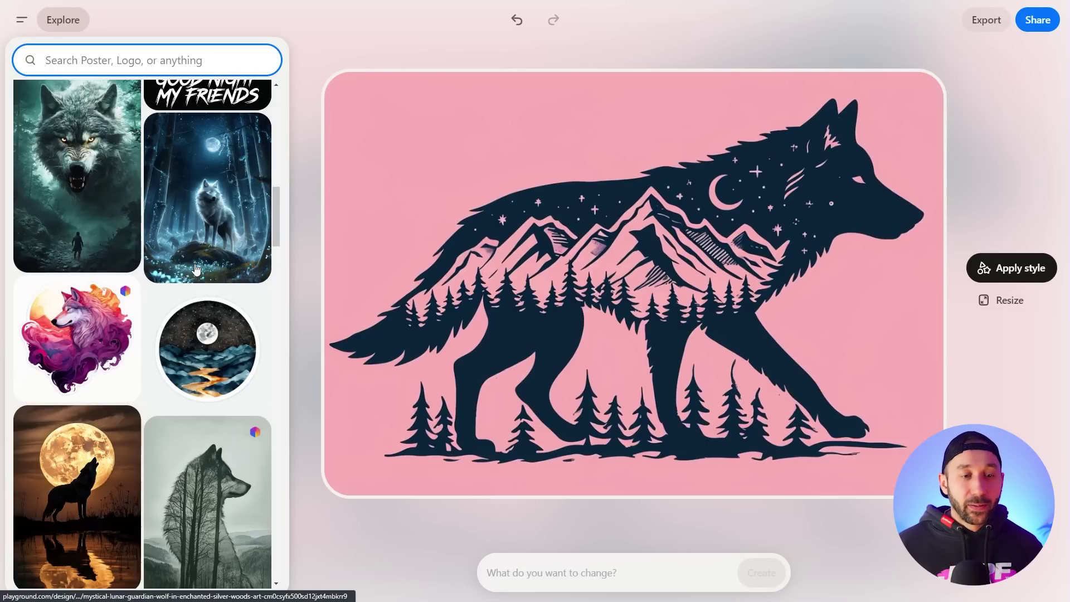
scroll(193, 267, down, 2)
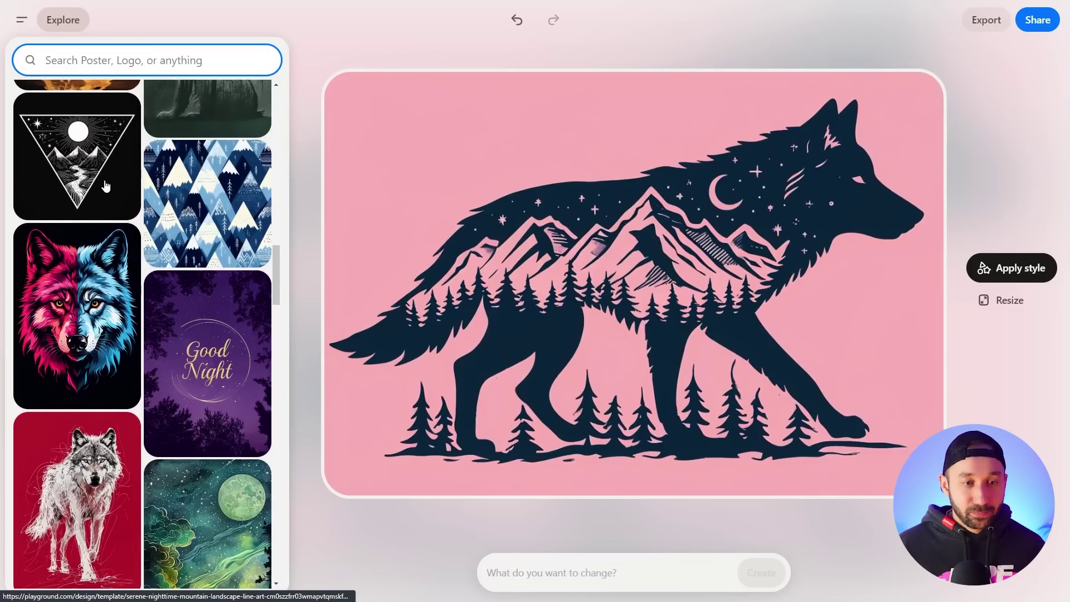
scroll(107, 187, down, 15)
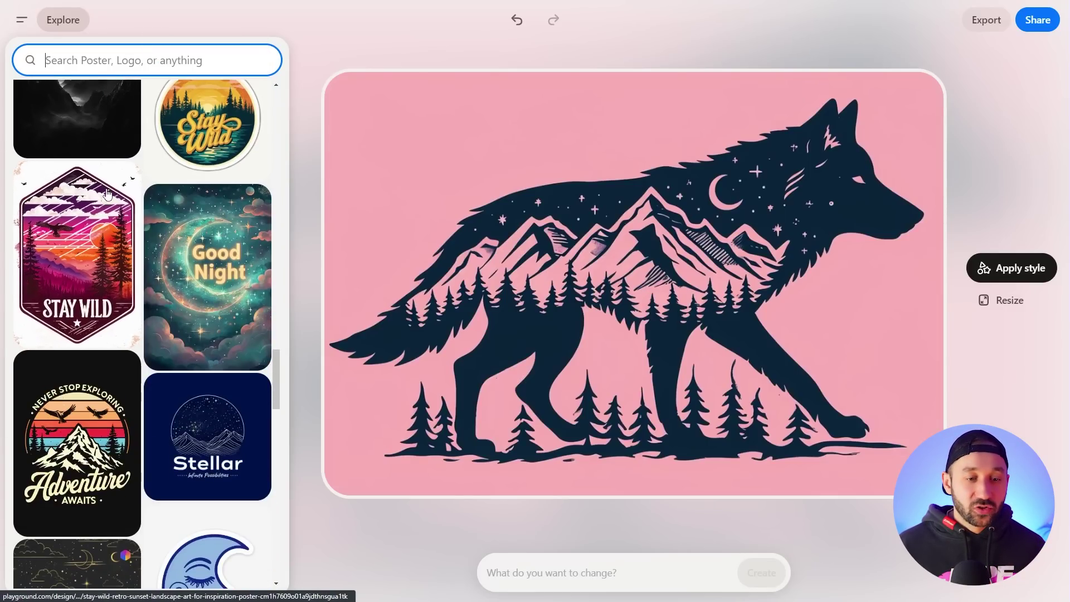
scroll(165, 278, down, 6)
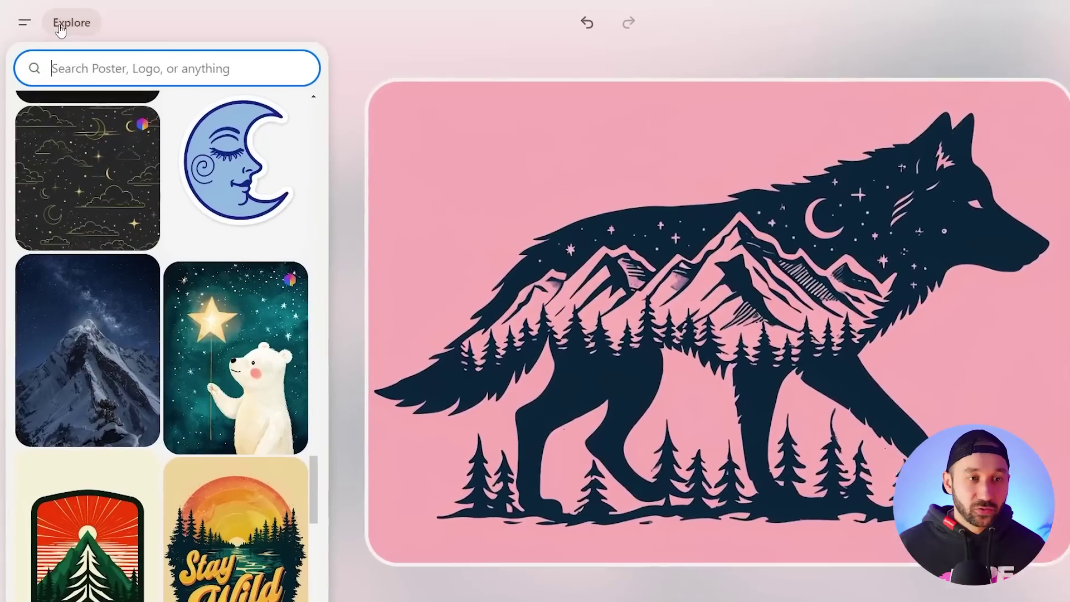
click(53, 25)
click(28, 26)
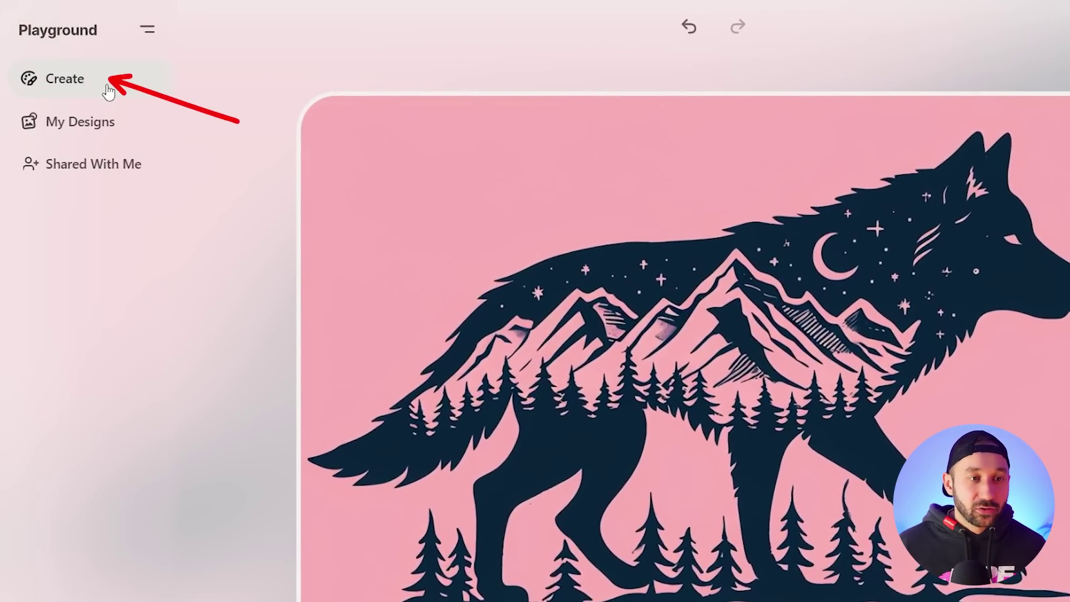
Go to Create, open the T-shirt templates and browse the Typography category
click(56, 78)
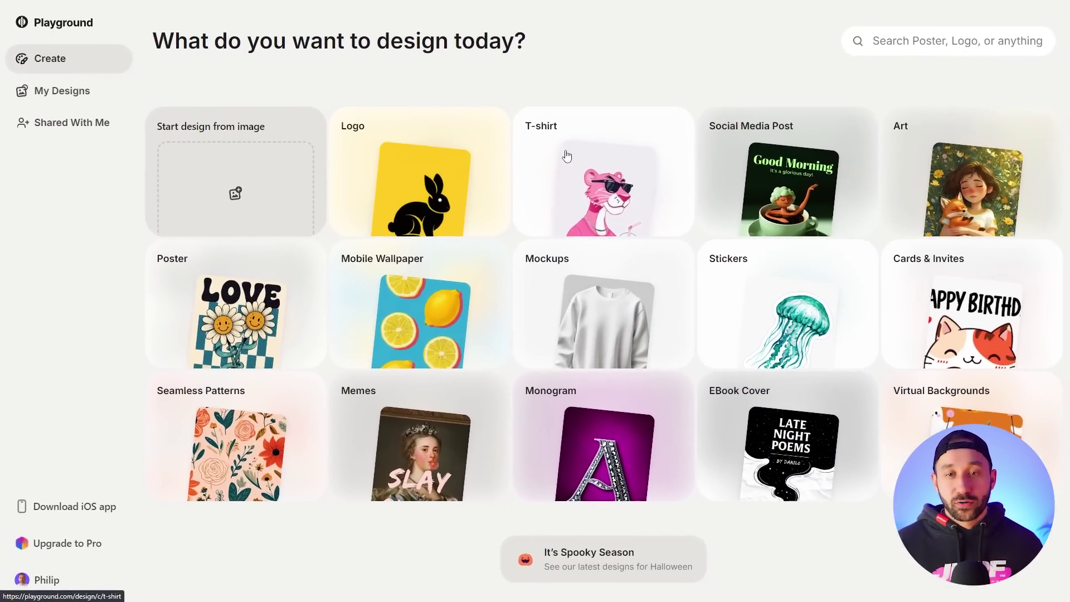
click(592, 171)
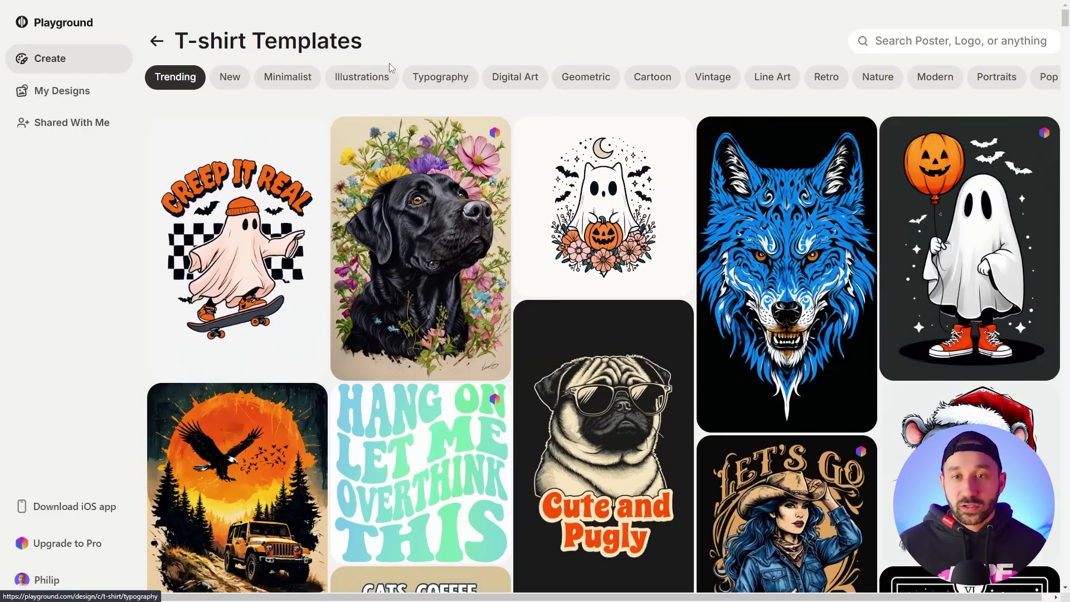
click(440, 81)
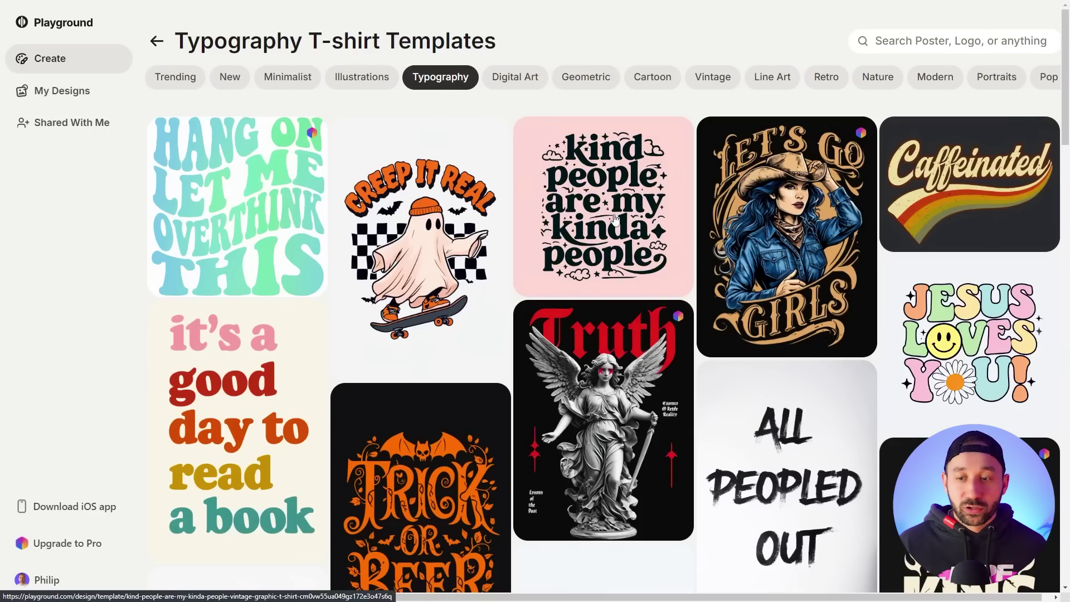
scroll(615, 219, down, 2)
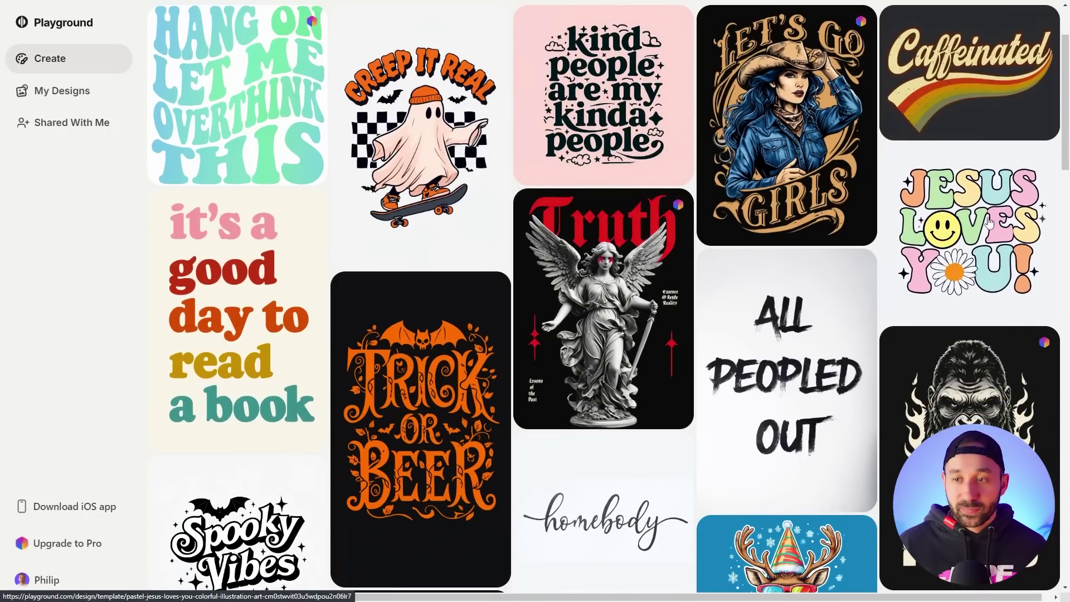
scroll(615, 219, down, 2)
scroll(225, 178, up, 1)
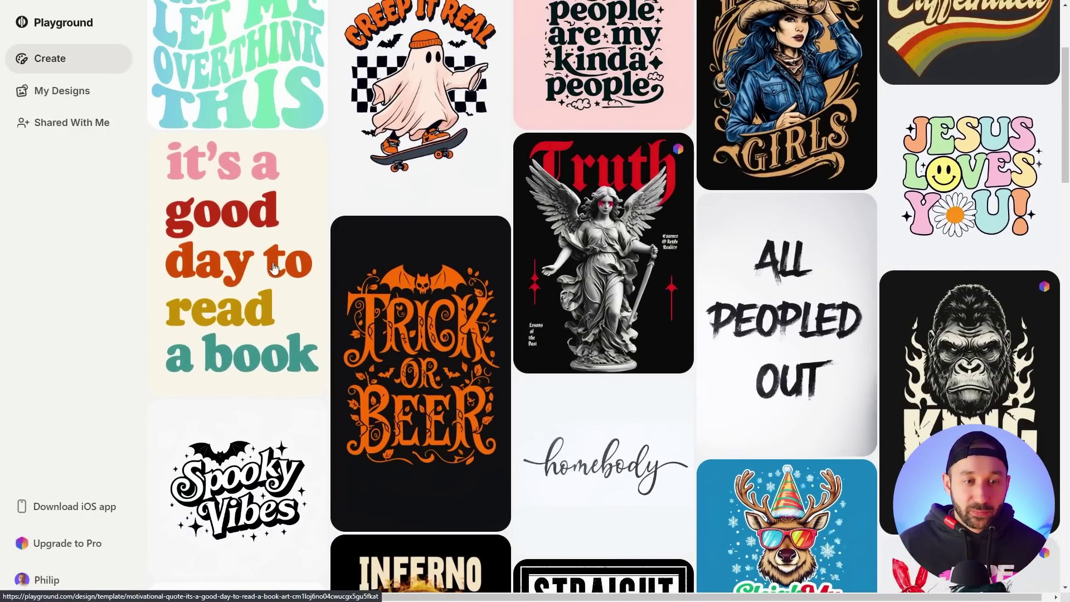
scroll(240, 256, up, 1)
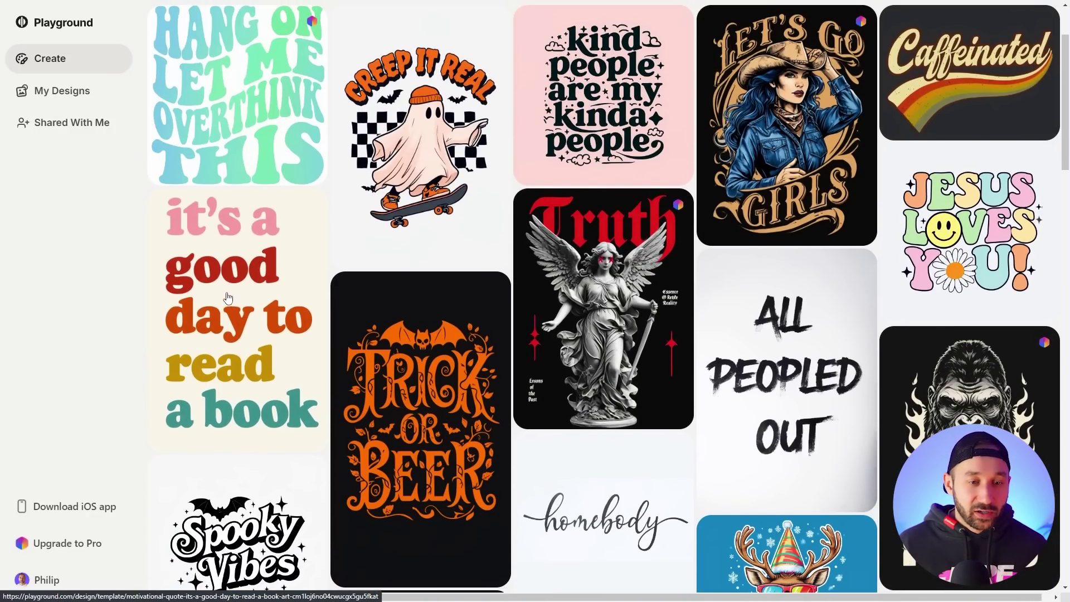
scroll(250, 304, down, 1)
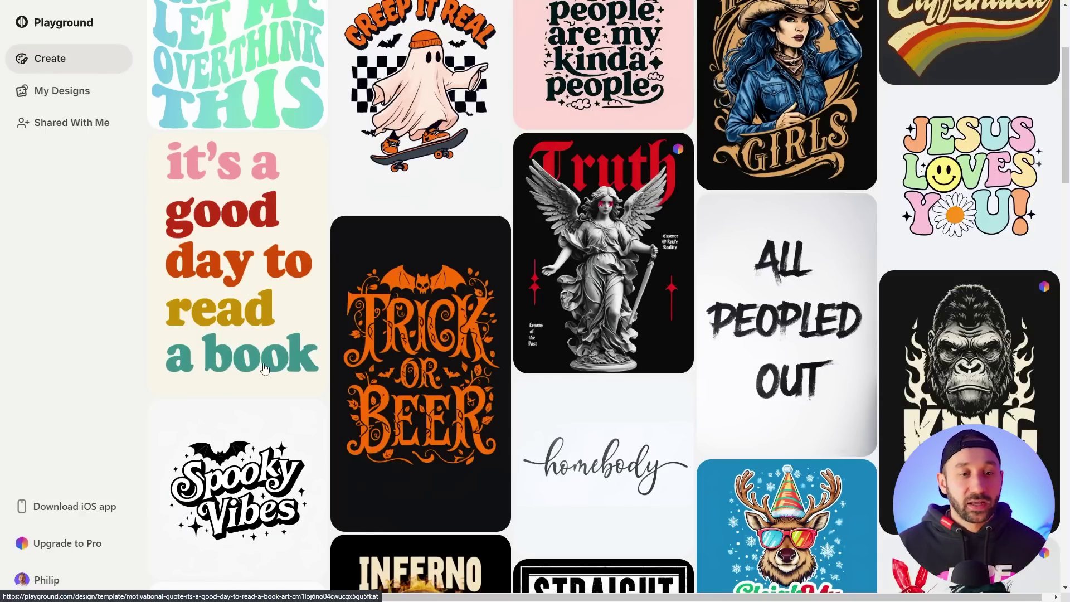
scroll(266, 370, down, 3)
scroll(282, 318, up, 4)
scroll(303, 330, down, 3)
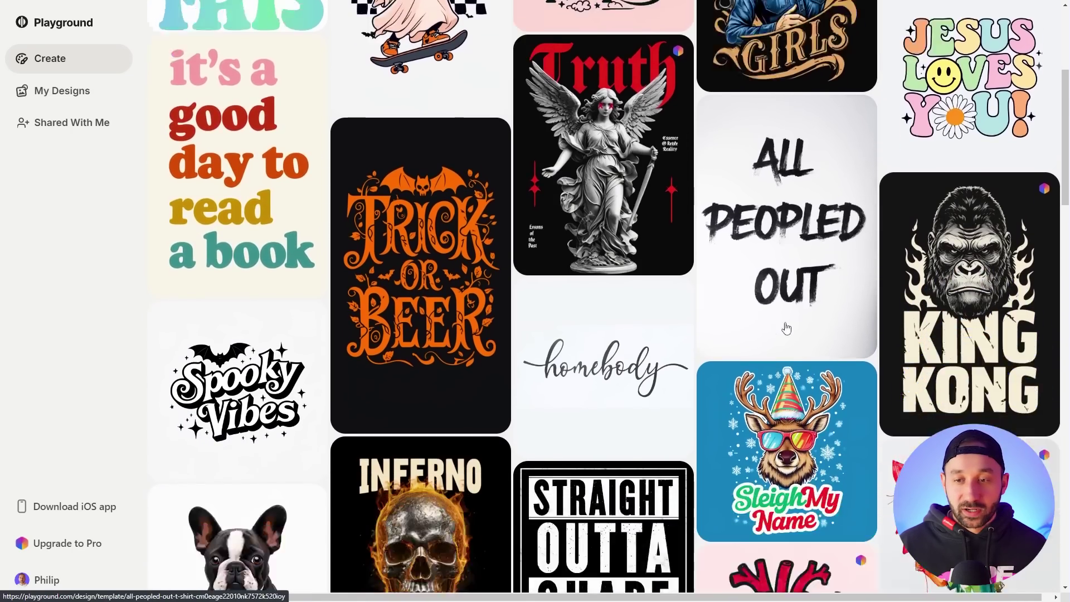
scroll(783, 333, up, 5)
Browse the Cartoon, Vintage and Retro T-shirt template categories
click(652, 79)
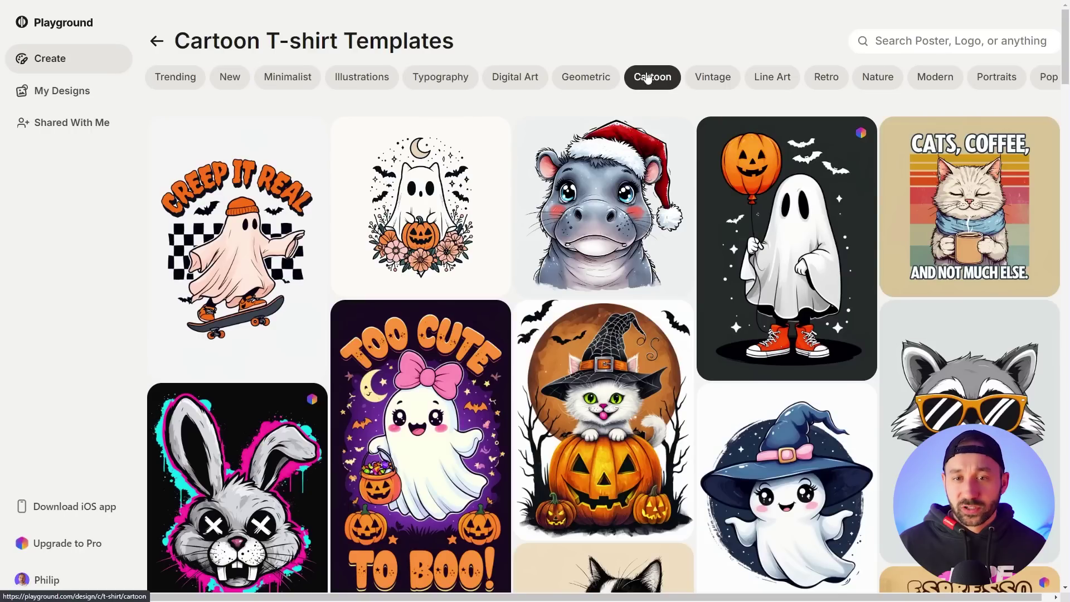
scroll(594, 221, down, 4)
scroll(593, 221, down, 8)
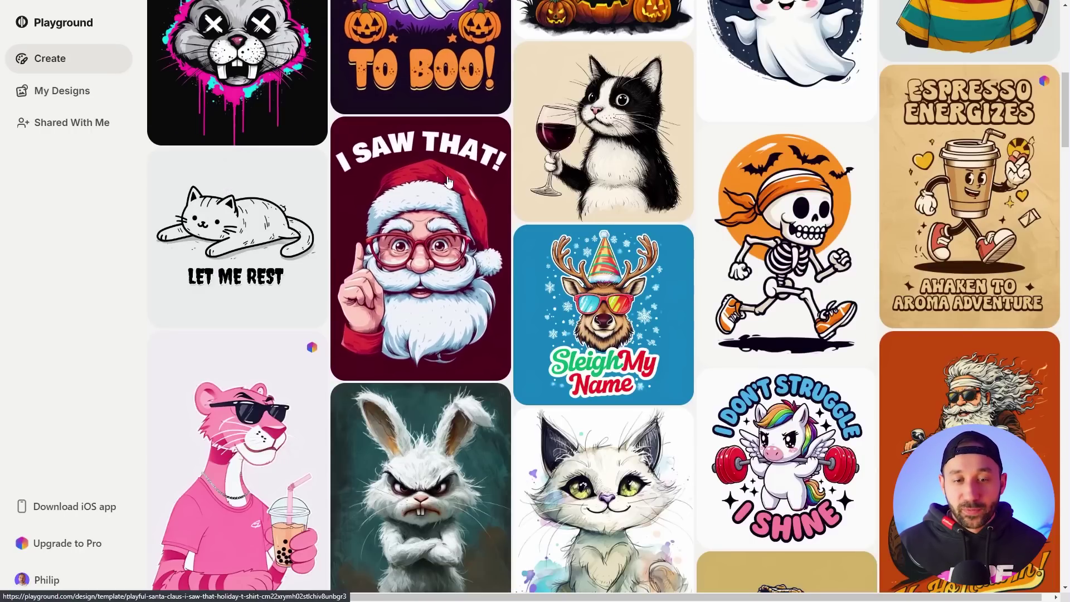
scroll(641, 266, up, 10)
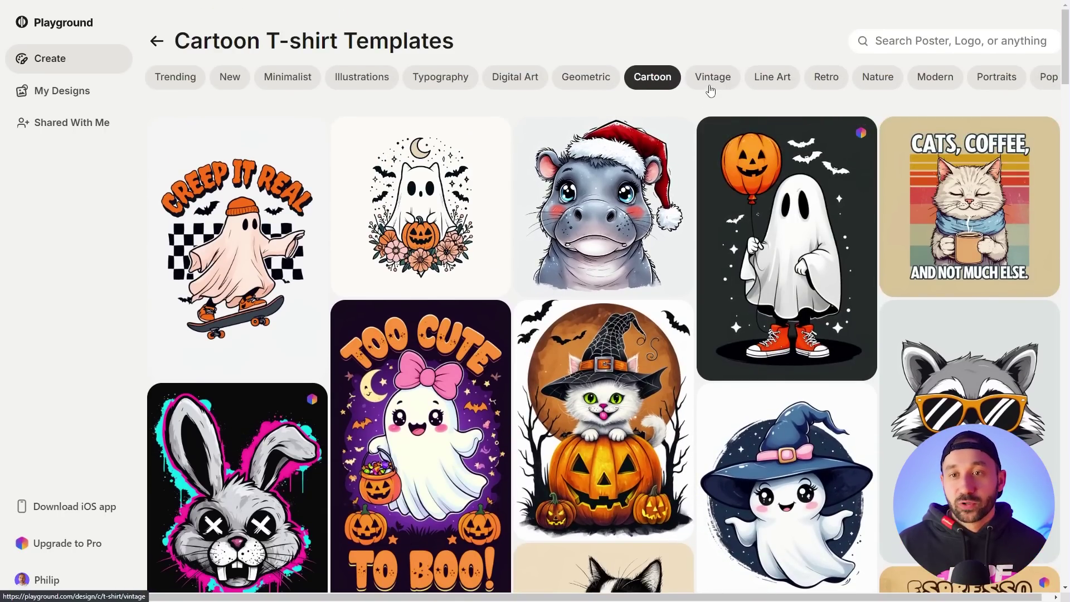
click(712, 78)
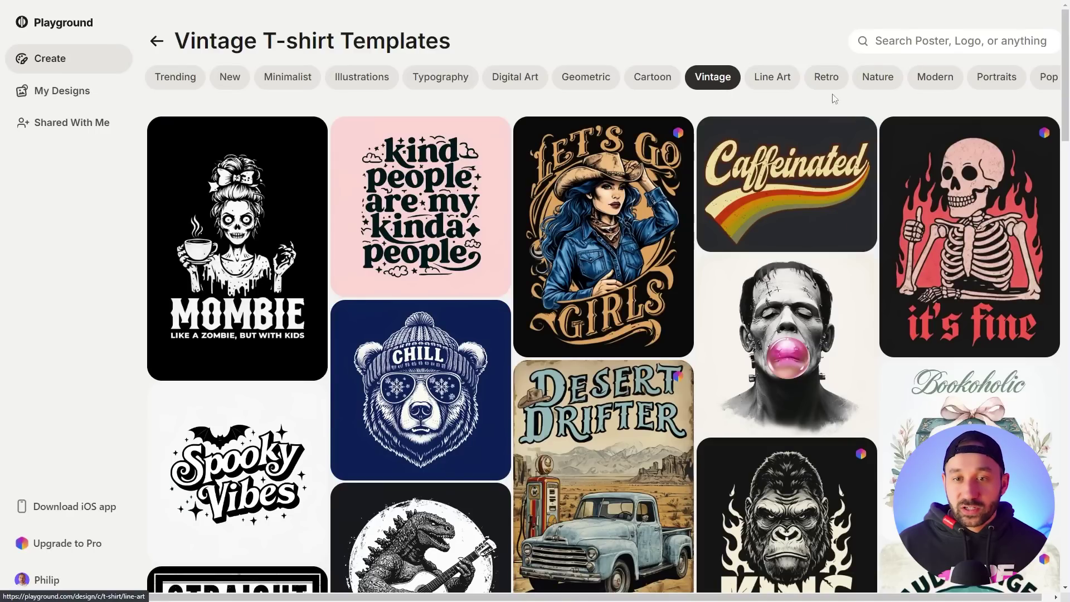
click(820, 79)
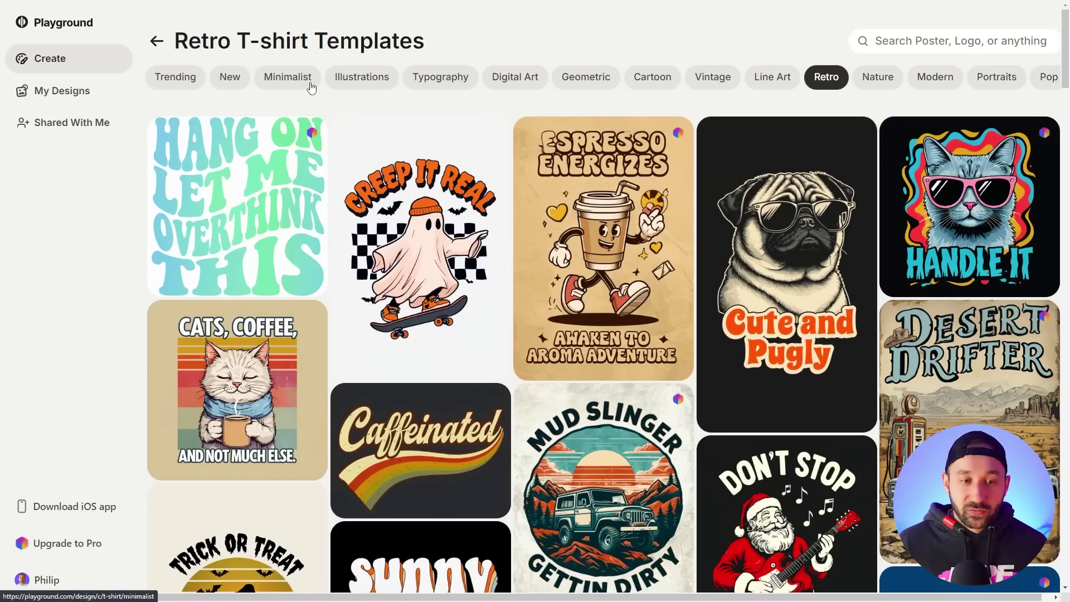
scroll(407, 202, down, 5)
scroll(497, 455, down, 3)
scroll(509, 459, up, 7)
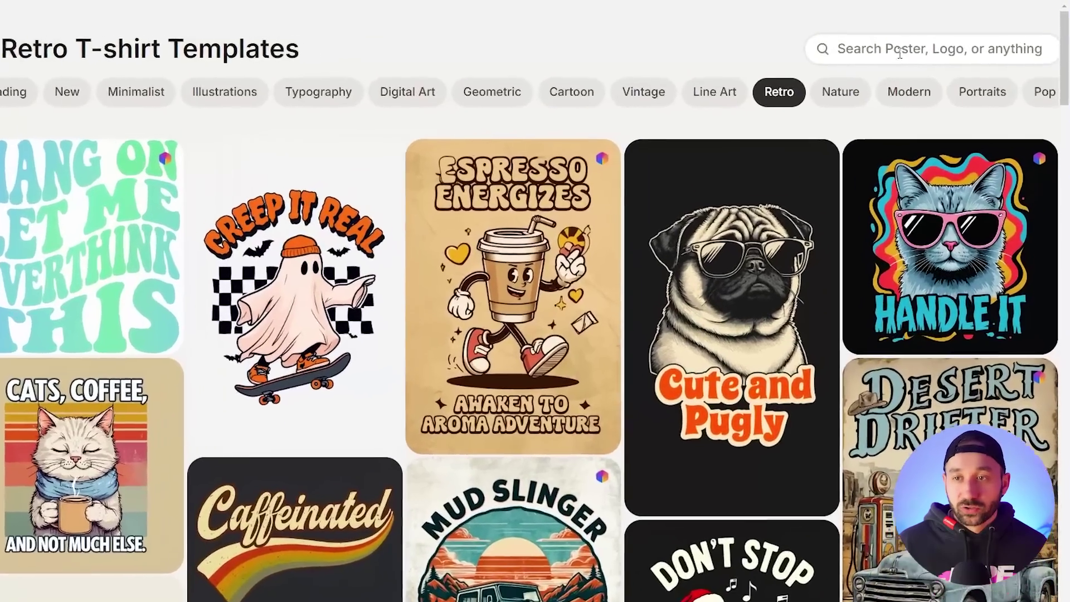
click(899, 53)
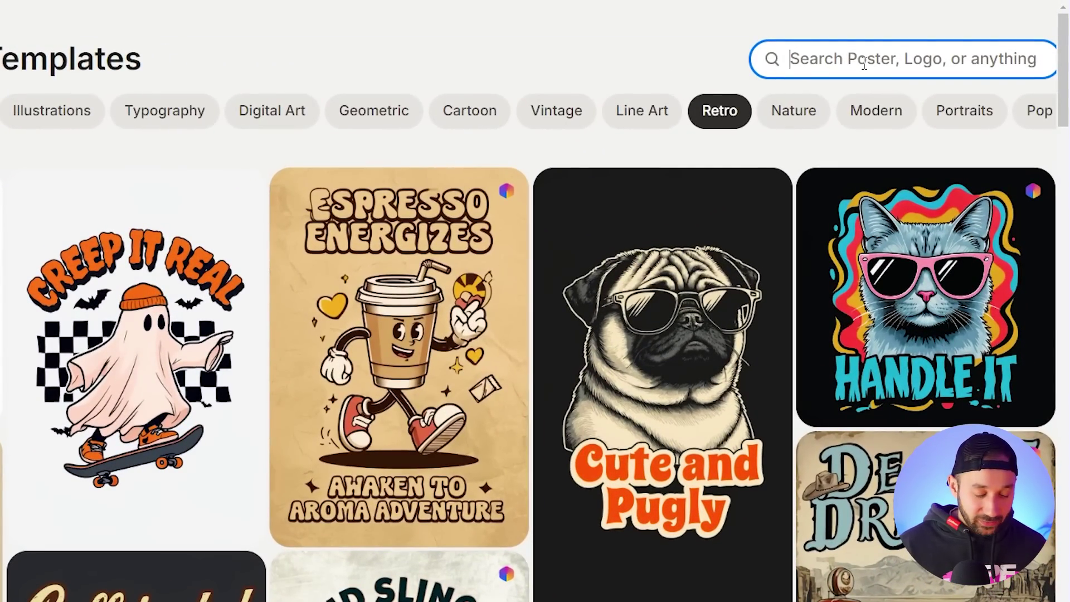
Search the templates for 'christmas' and scroll through the results
text(christmas)
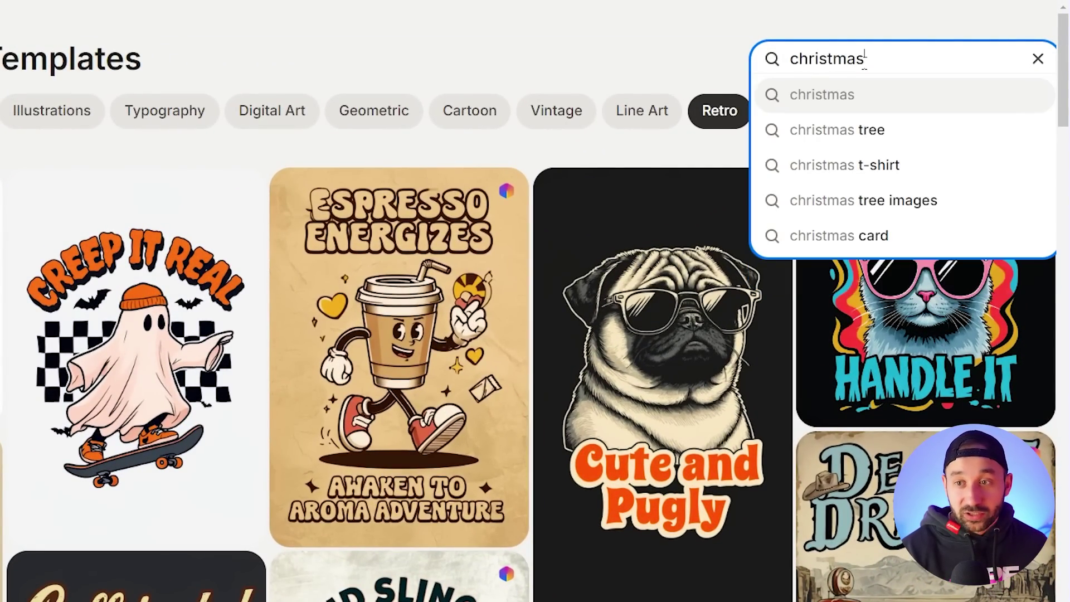
key(Return)
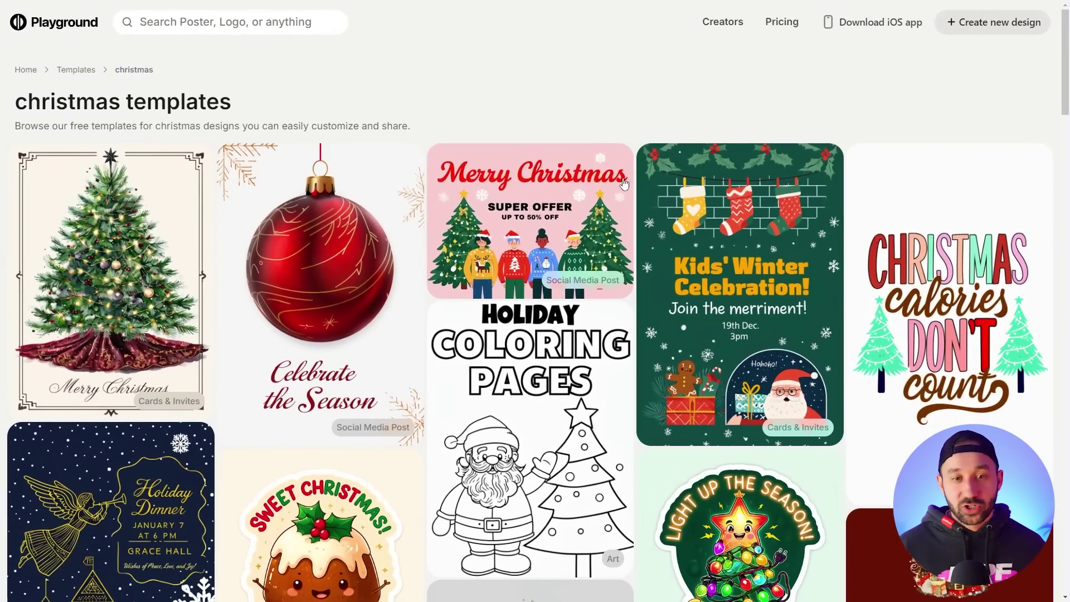
scroll(627, 183, down, 6)
scroll(627, 178, down, 14)
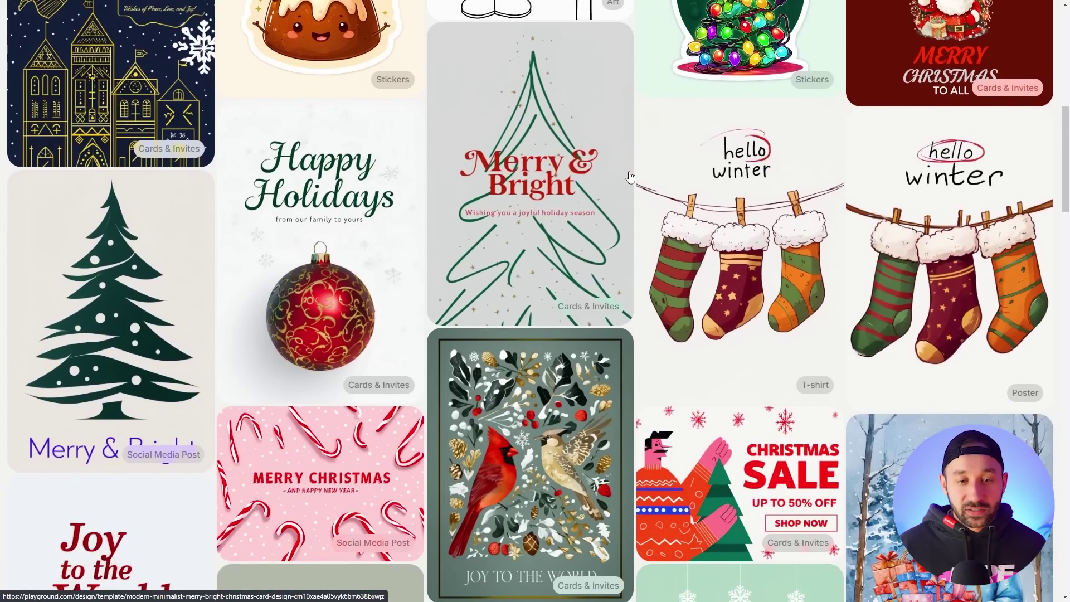
scroll(623, 177, down, 4)
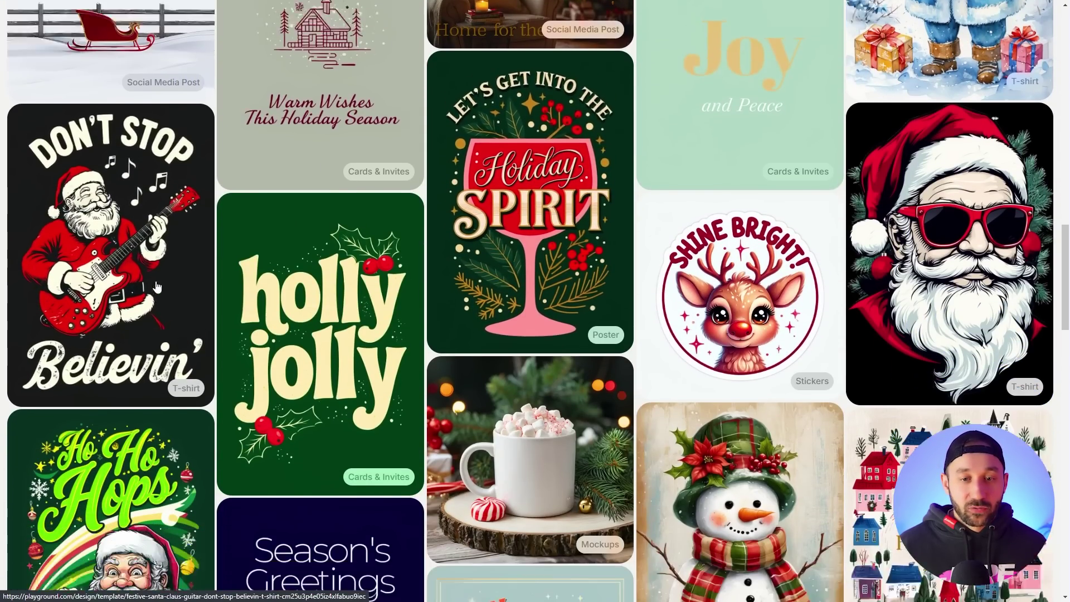
scroll(376, 230, up, 1)
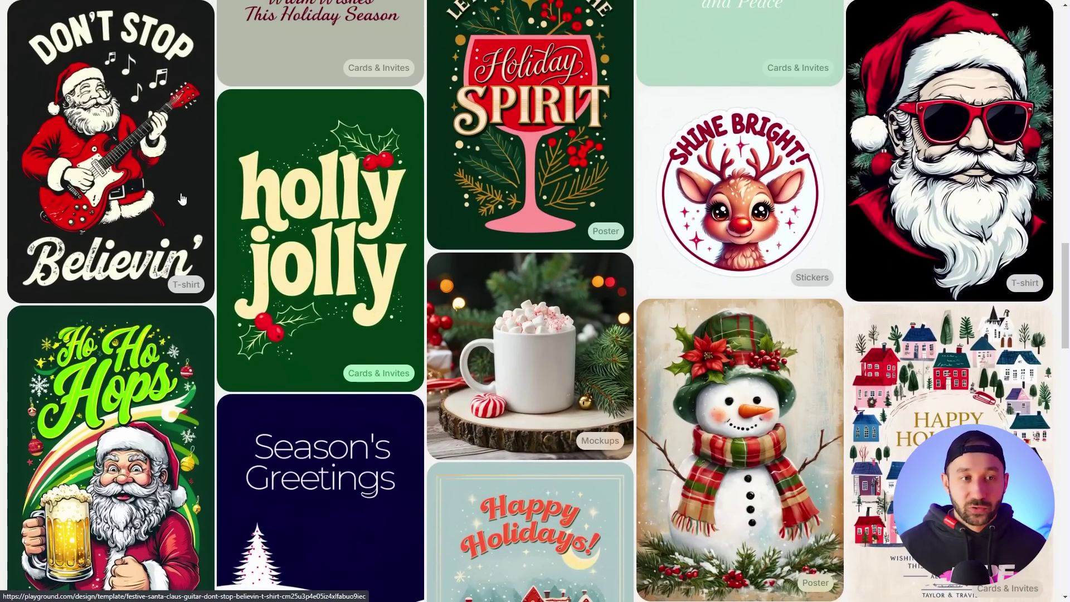
scroll(122, 268, up, 2)
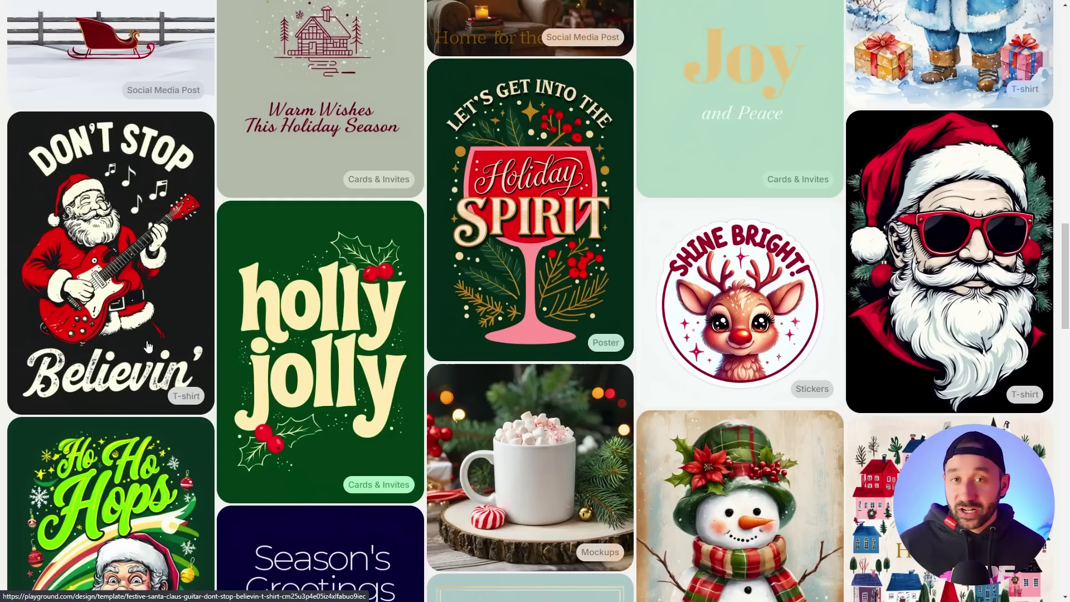
scroll(151, 279, down, 2)
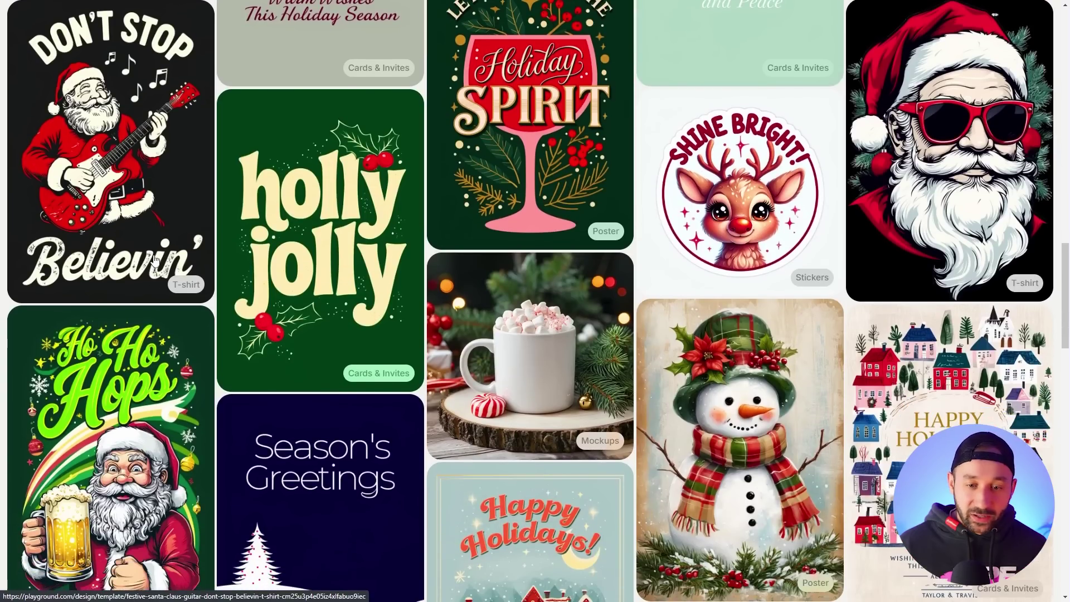
scroll(156, 259, down, 6)
scroll(526, 309, down, 10)
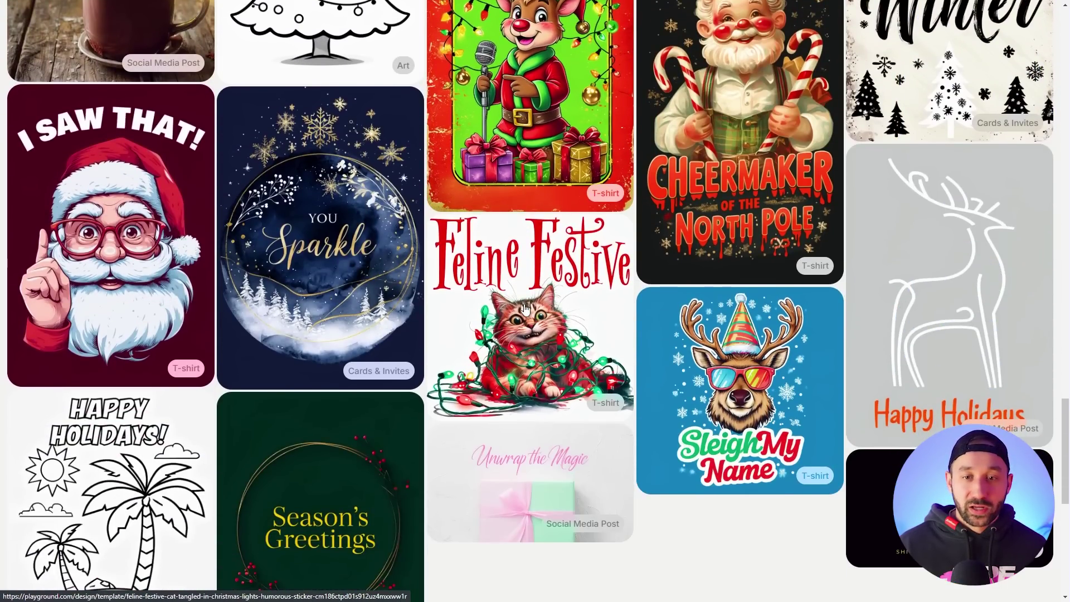
scroll(525, 309, down, 5)
scroll(530, 315, up, 8)
scroll(534, 333, up, 15)
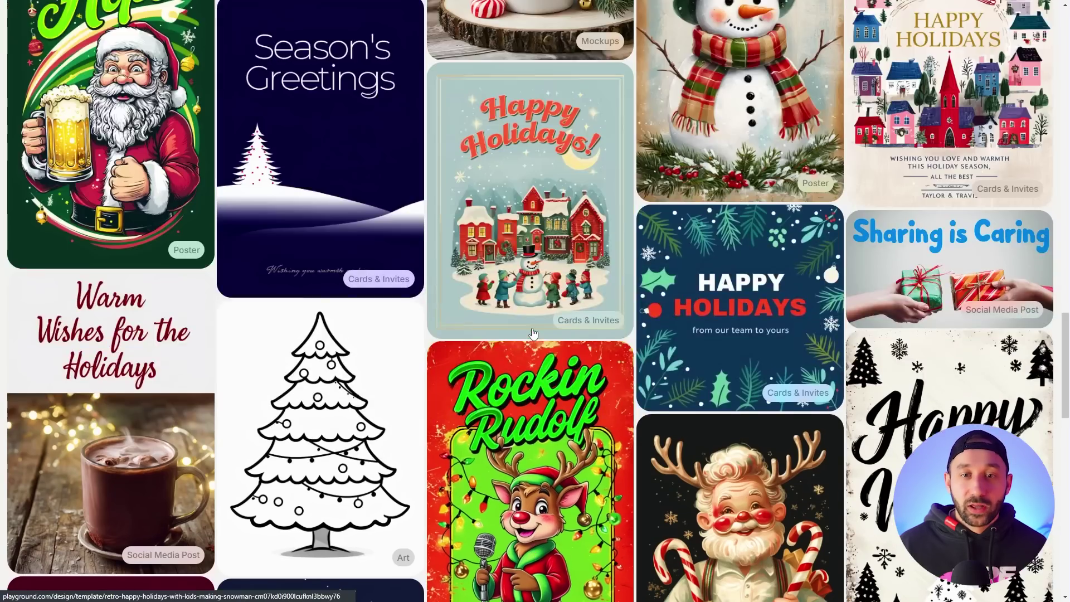
scroll(525, 334, up, 7)
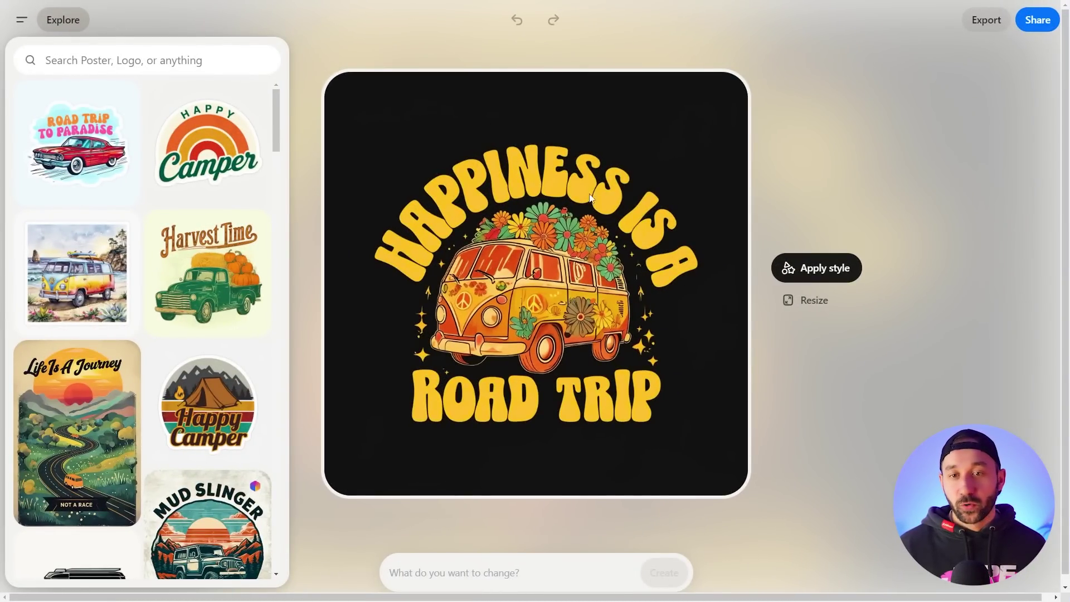
Request text 'happiness is two dachshunds' with a two-dachshund graphic, then revert to the van design
click(504, 568)
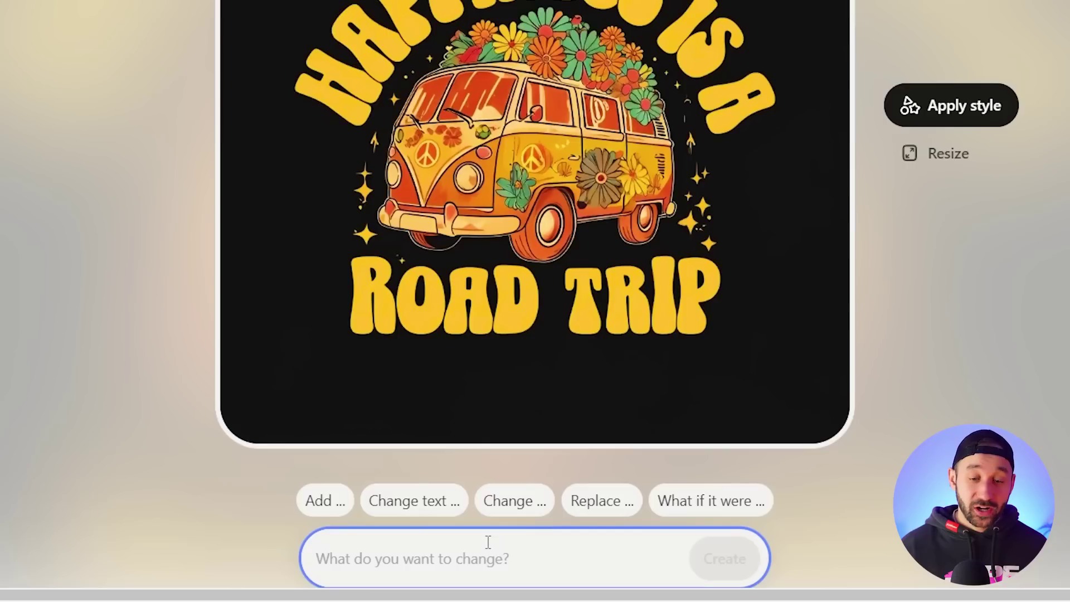
click(426, 507)
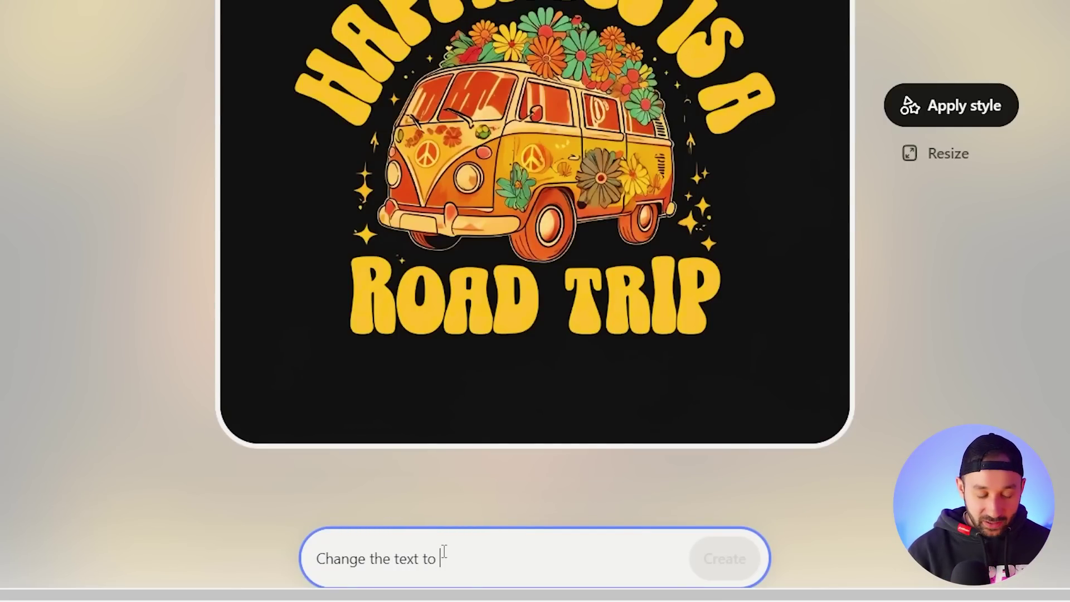
text(happiness is two dachshunds)
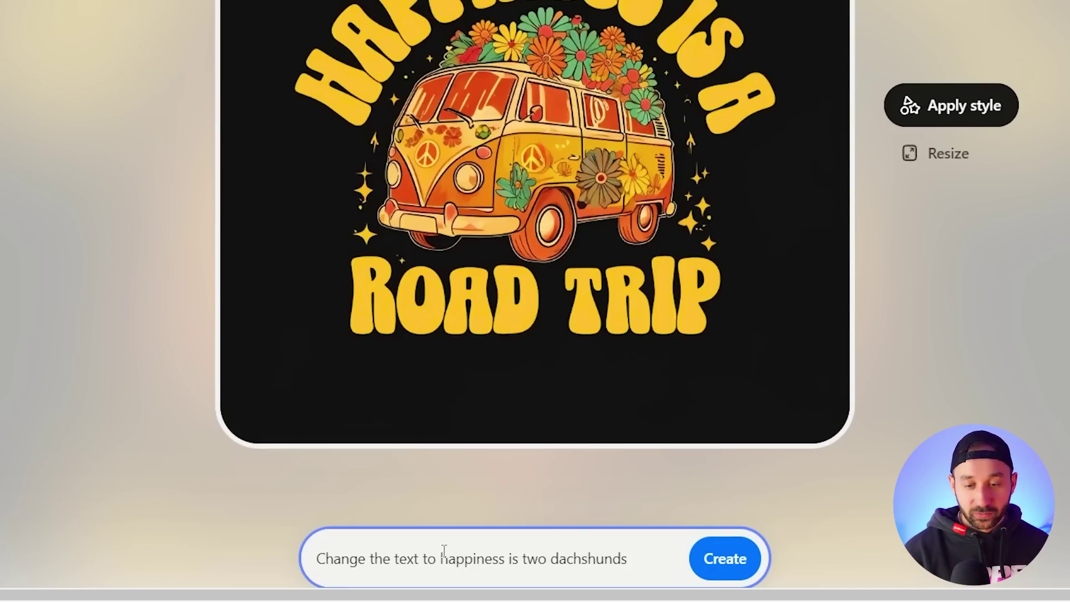
text( also change the graphic to two dach)
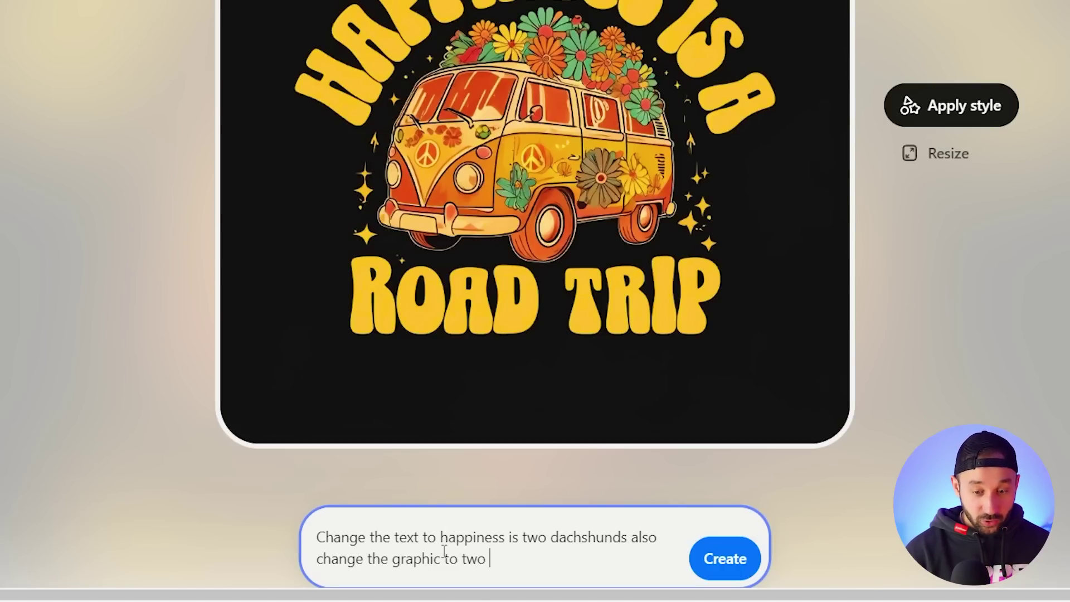
text(shunds)
key(Return)
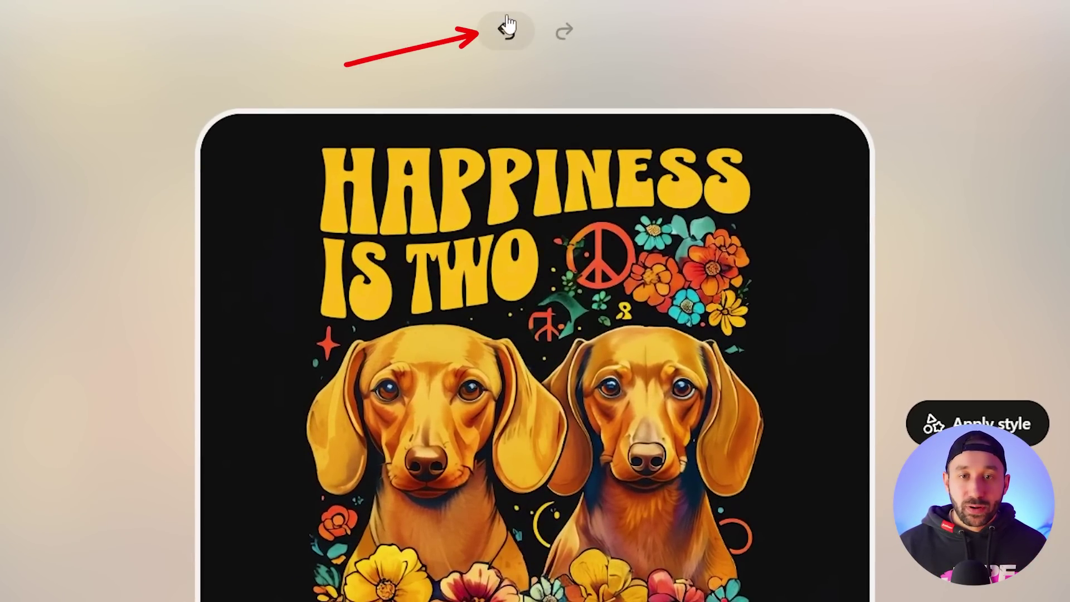
click(507, 34)
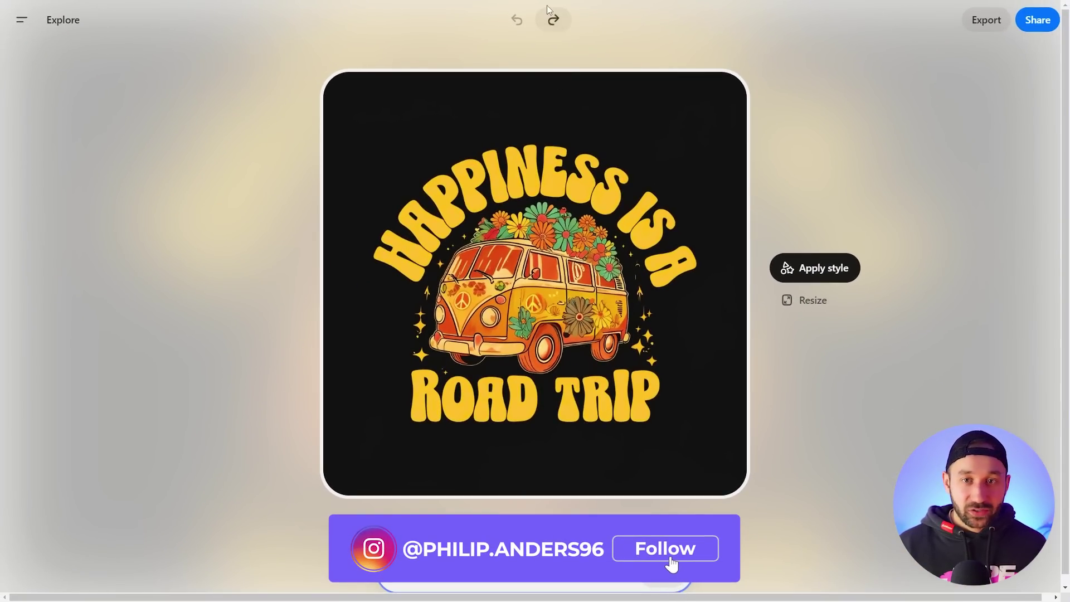
Restore the dachshund version, then toggle the sign between the alien and gorilla versions
click(554, 21)
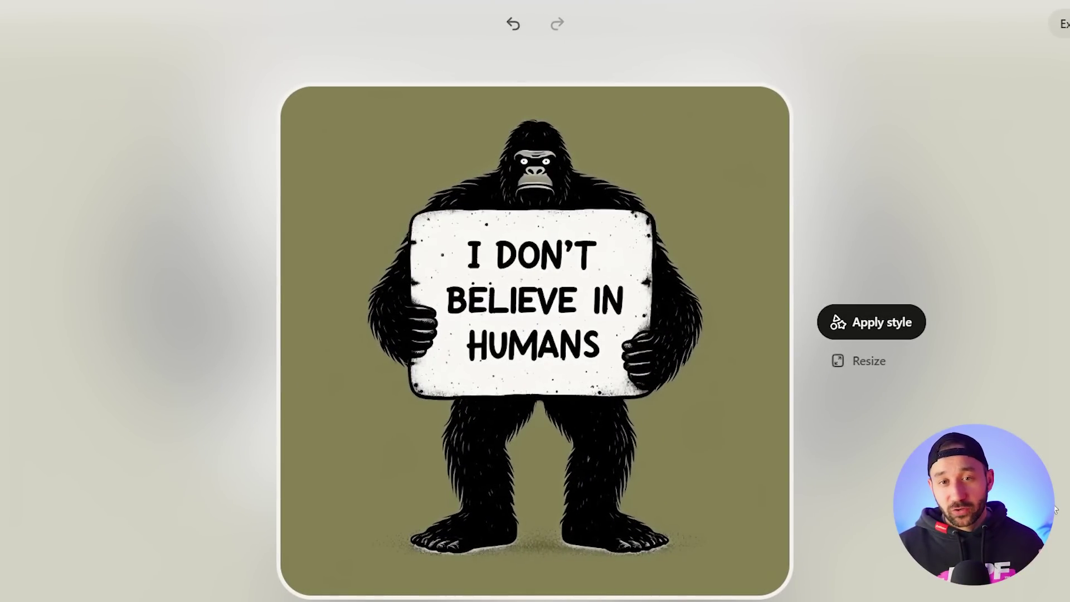
click(514, 26)
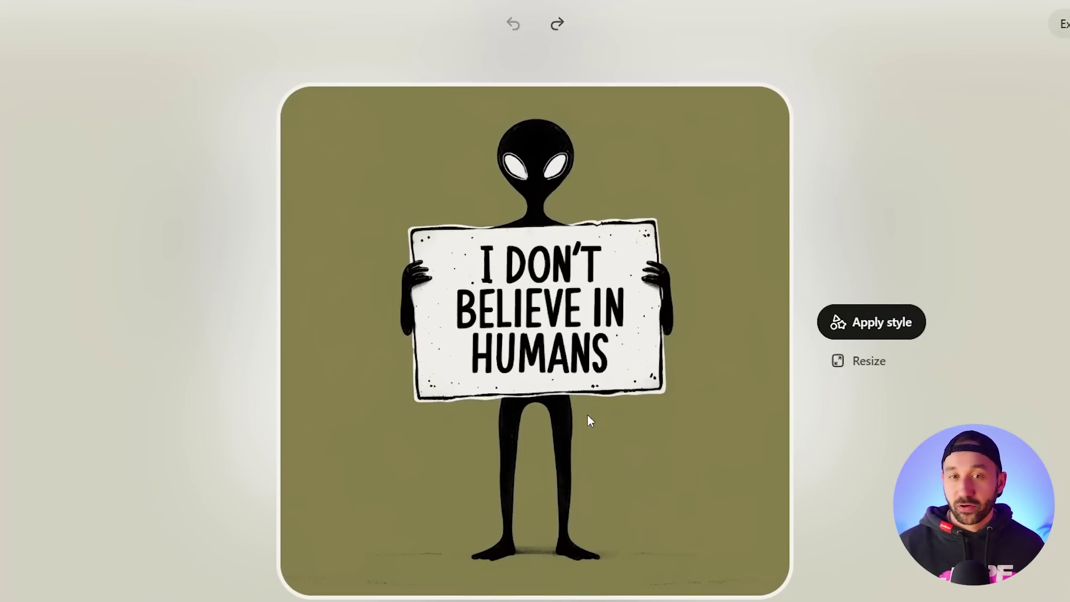
click(558, 26)
click(513, 24)
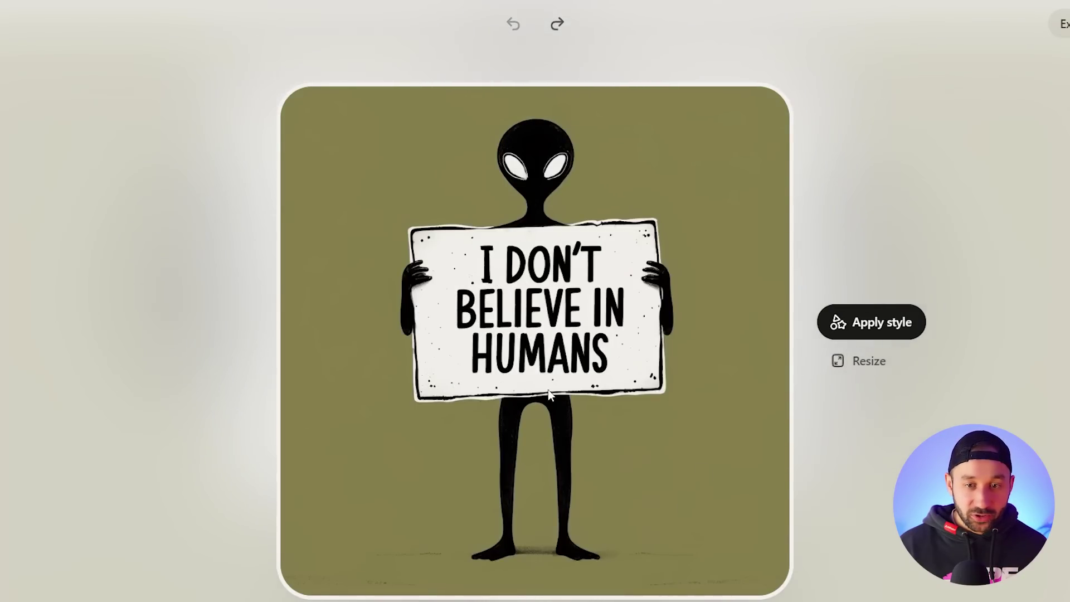
click(556, 24)
mouse_move(90, 120)
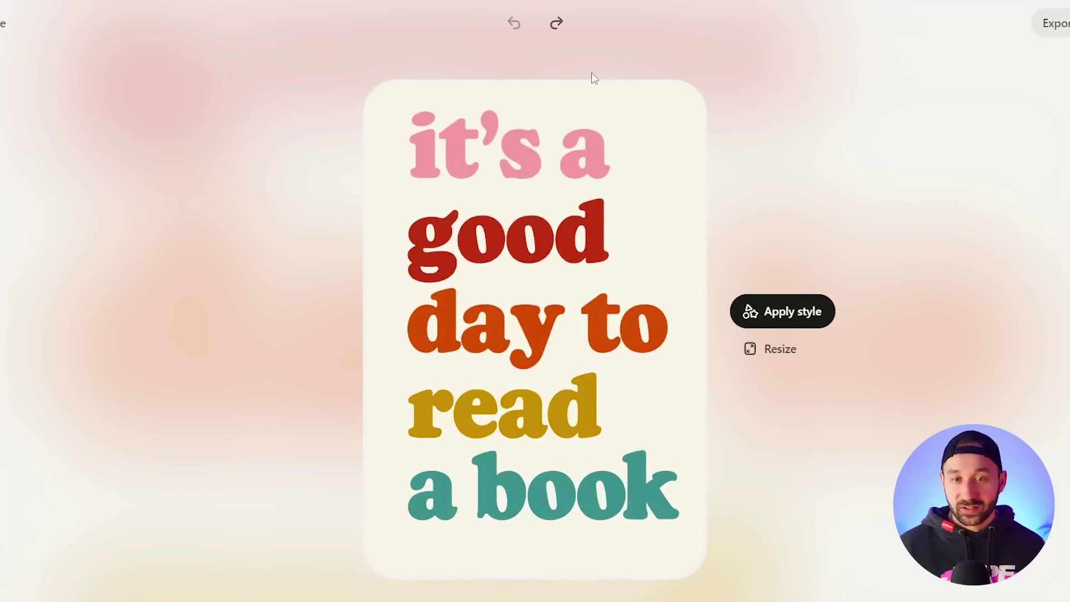
Step the quote poster through its 'bake a pie' and 'drink coffee' wordings and font versions, ending on the serif font
click(550, 25)
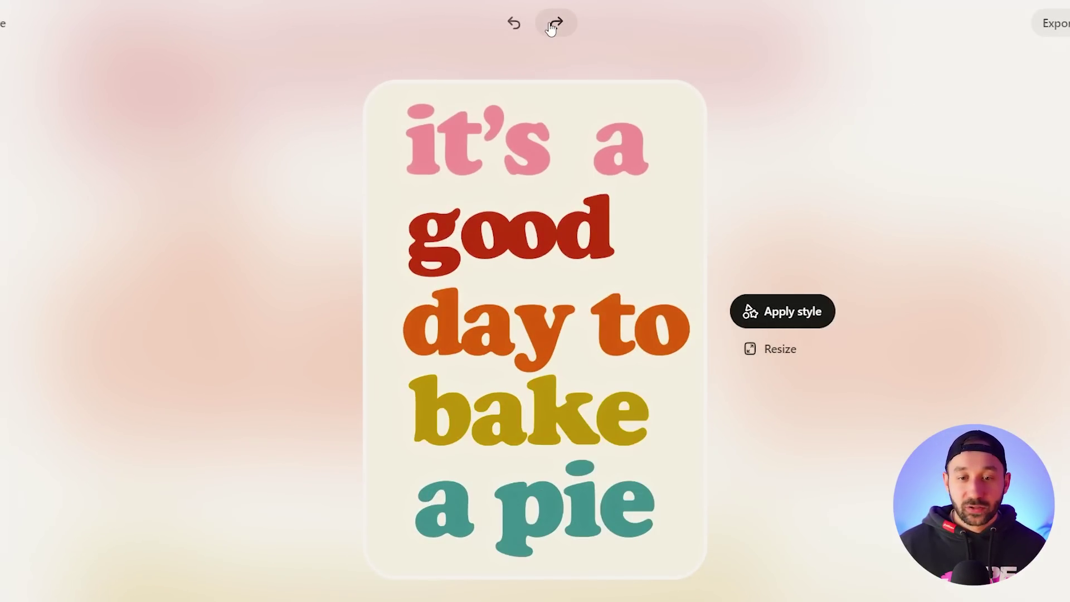
click(553, 25)
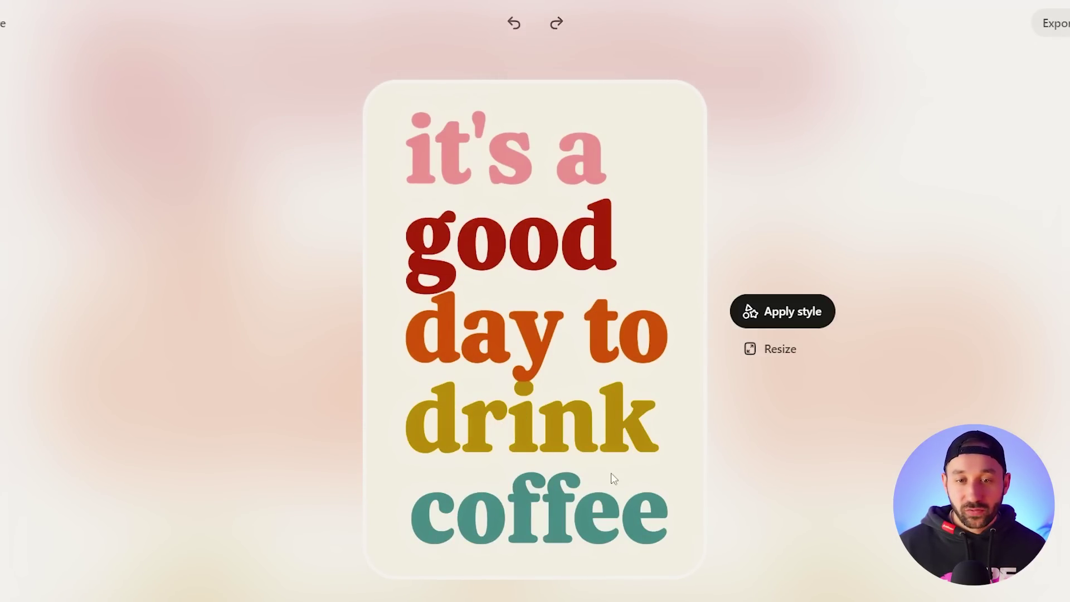
click(549, 30)
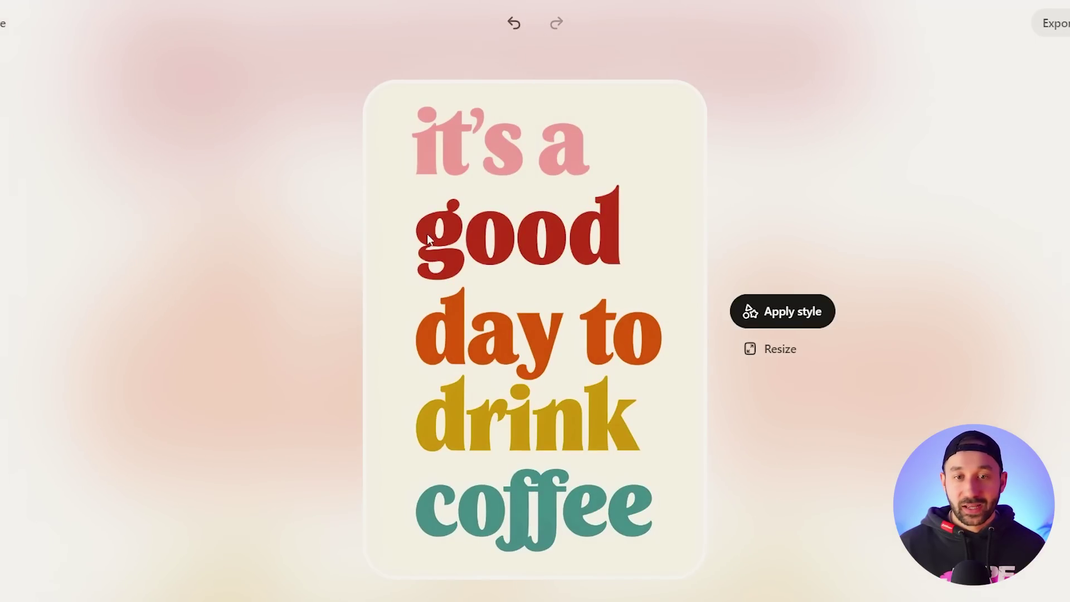
click(498, 25)
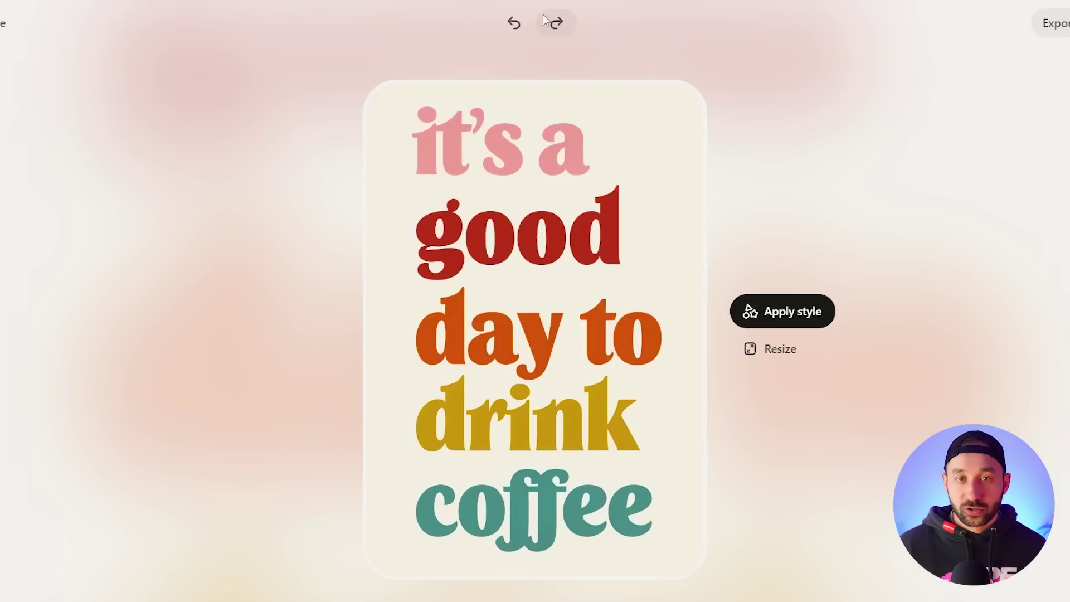
click(499, 25)
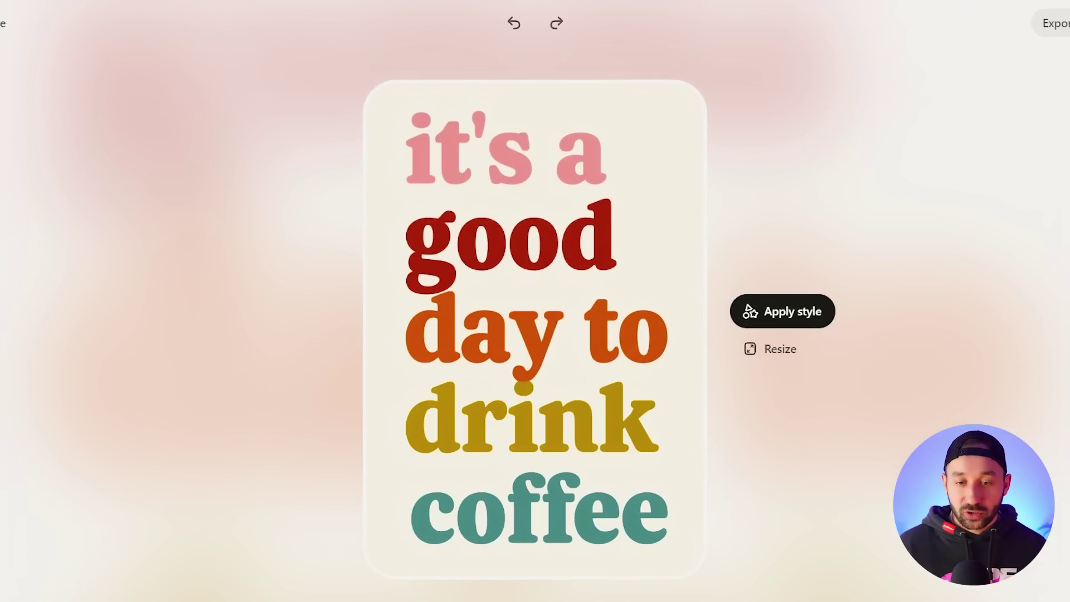
click(556, 25)
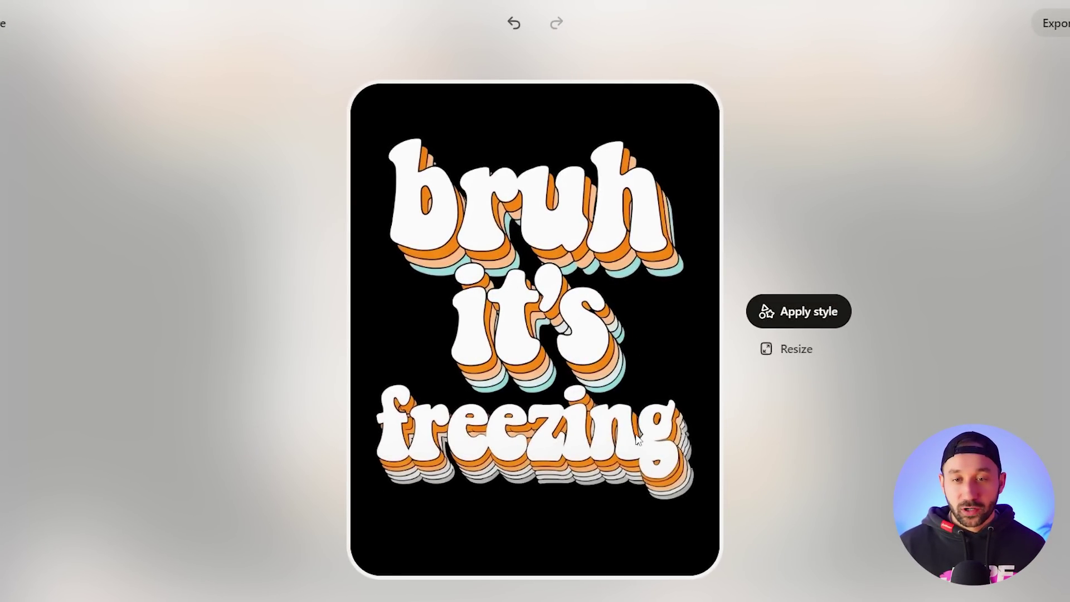
Toggle the retro text twice between 'sunny days ahead' and 'bruh it's freezing'
click(513, 25)
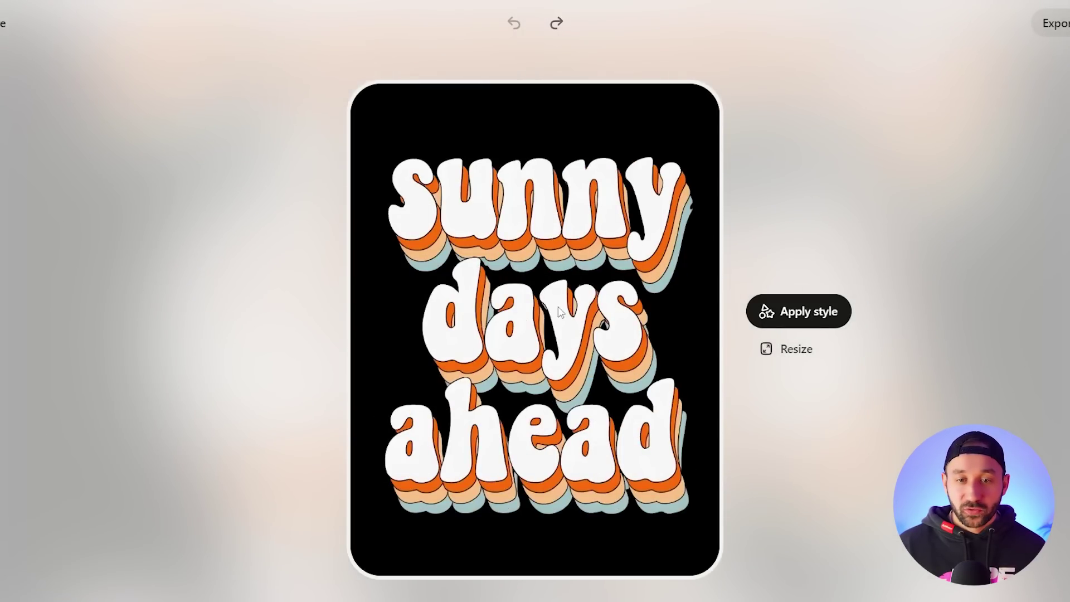
click(556, 23)
click(509, 30)
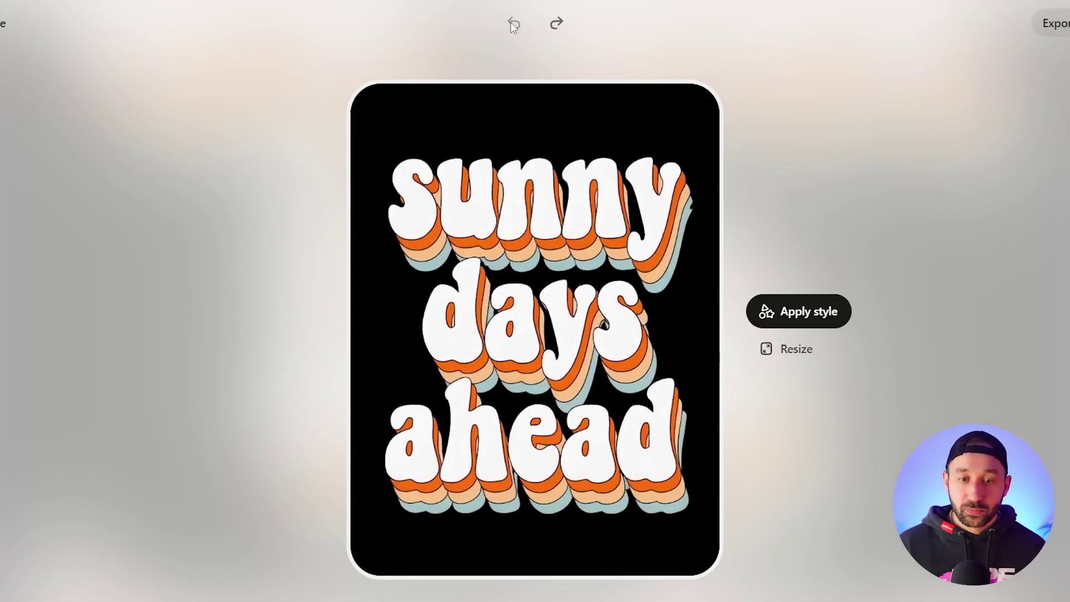
click(559, 24)
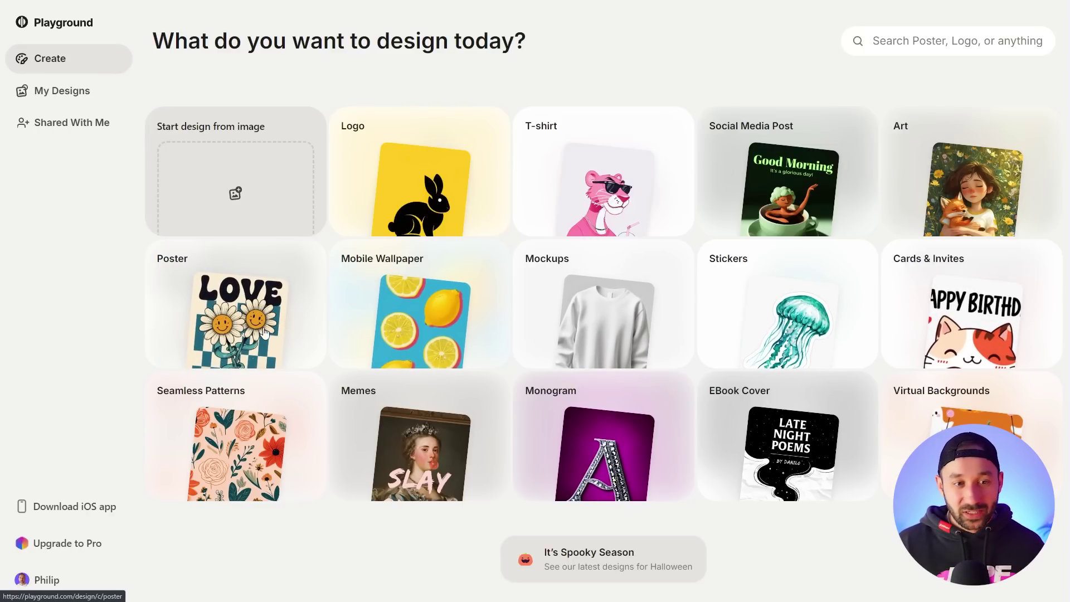
Open the Poster Templates gallery and scroll through its Trending poster designs
click(217, 318)
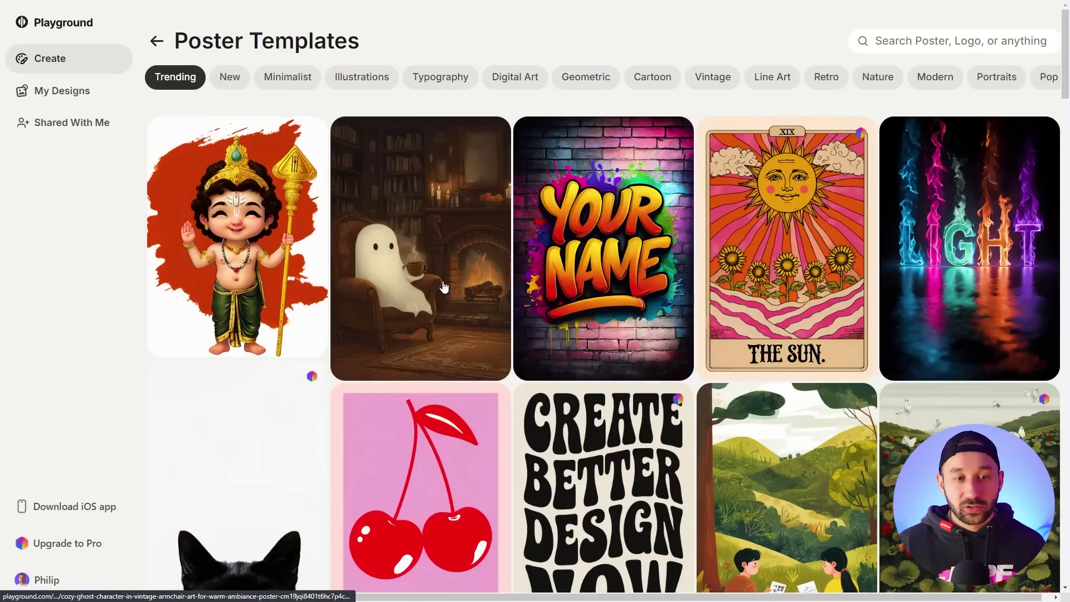
scroll(929, 245, down, 15)
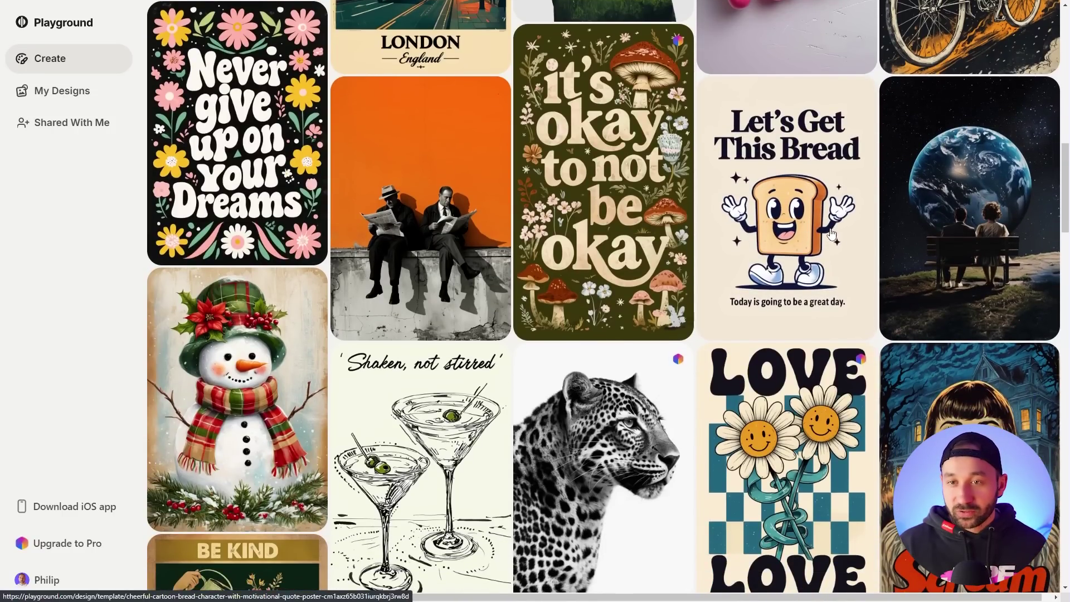
scroll(831, 232, up, 2)
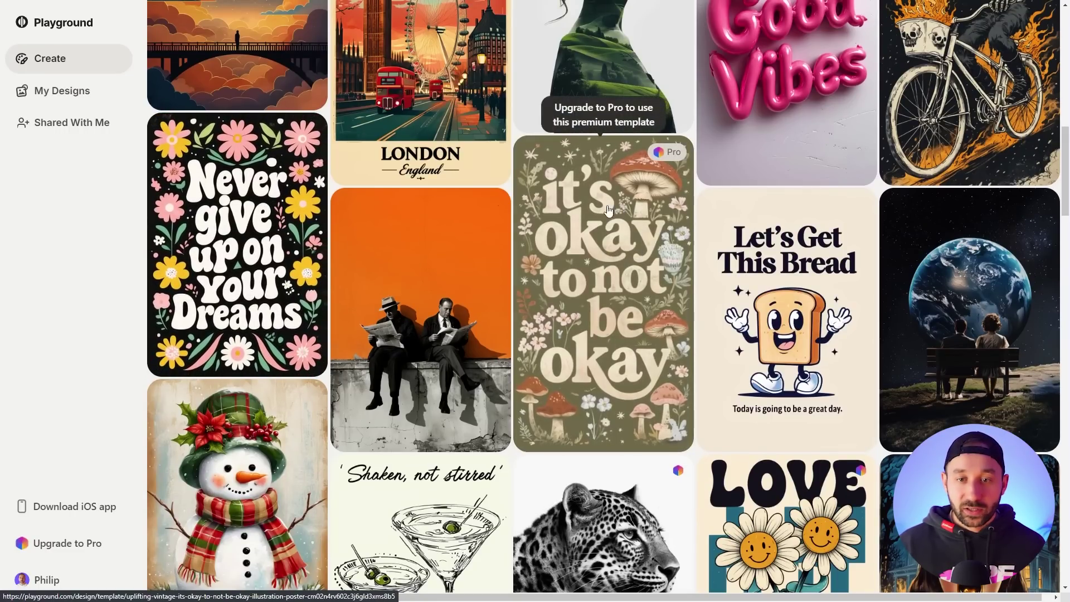
scroll(668, 222, down, 5)
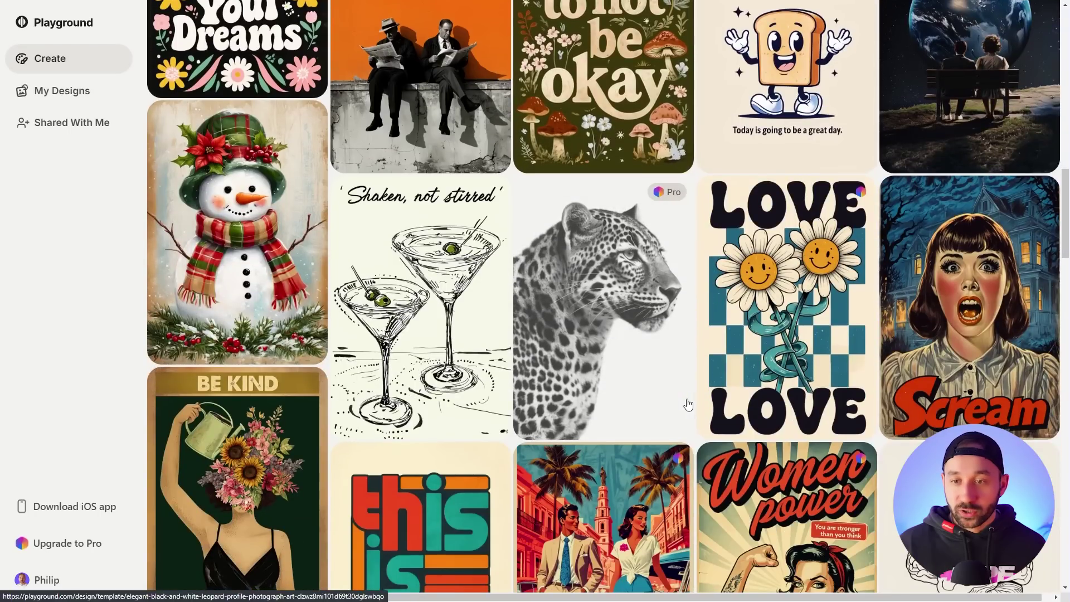
scroll(686, 401, down, 1)
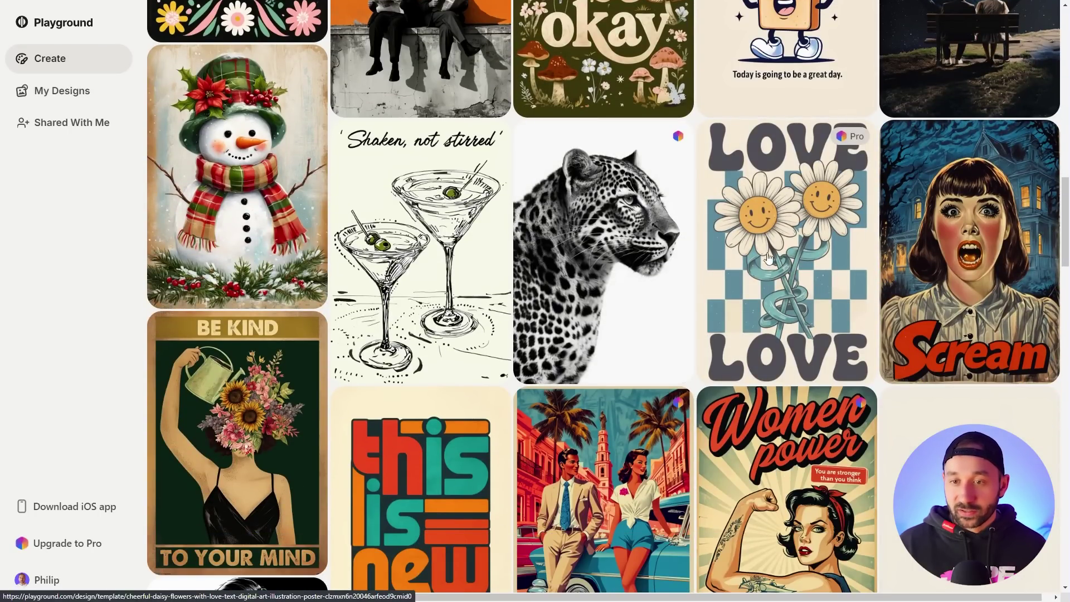
scroll(452, 282, down, 3)
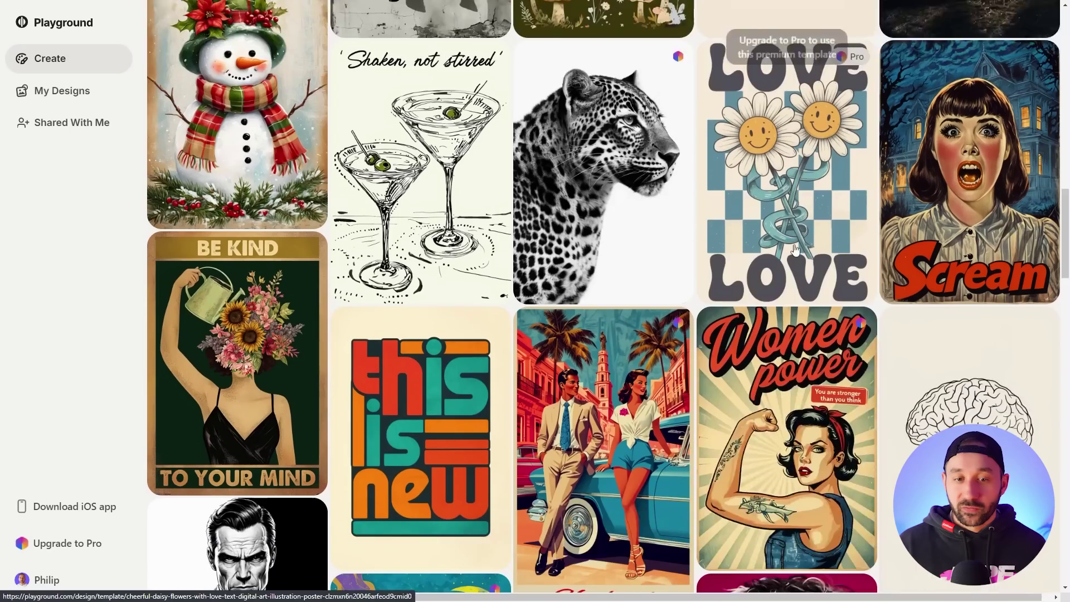
scroll(452, 282, down, 9)
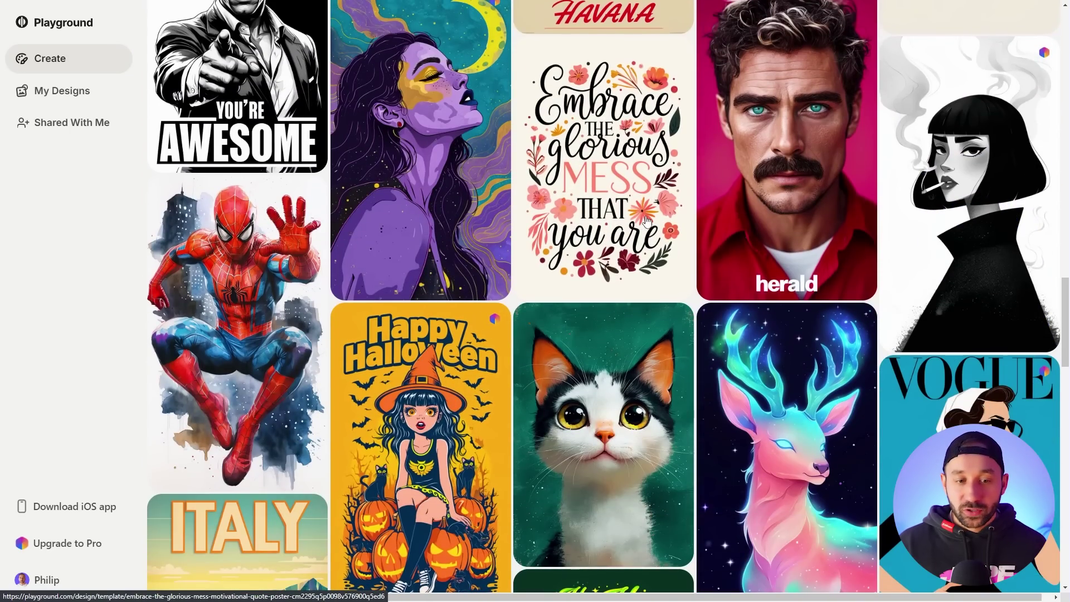
scroll(646, 221, down, 17)
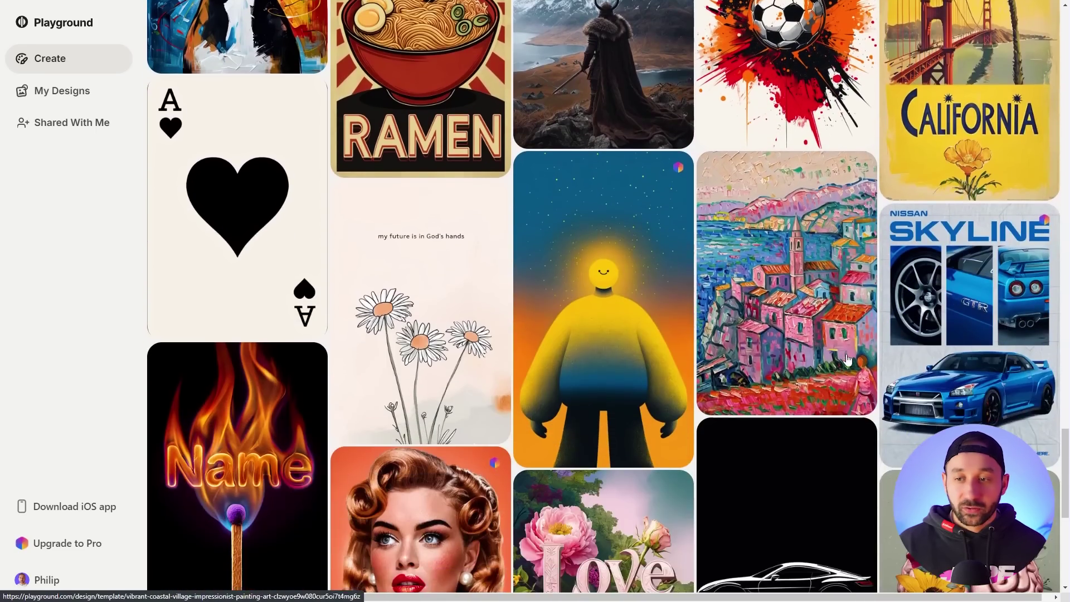
scroll(884, 328, up, 4)
scroll(884, 325, down, 7)
scroll(412, 299, up, 4)
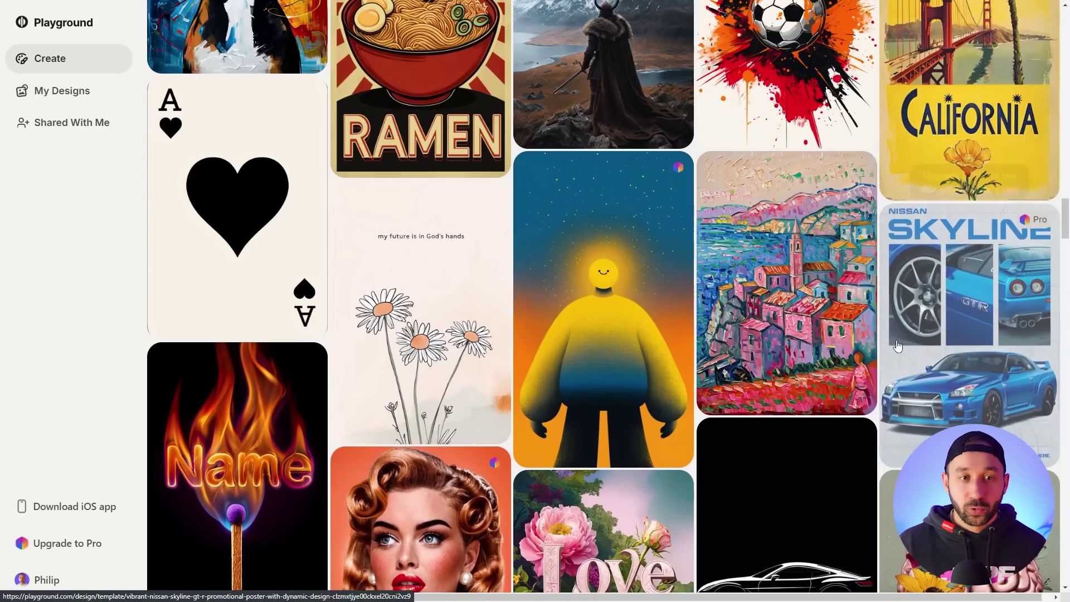
scroll(412, 299, down, 10)
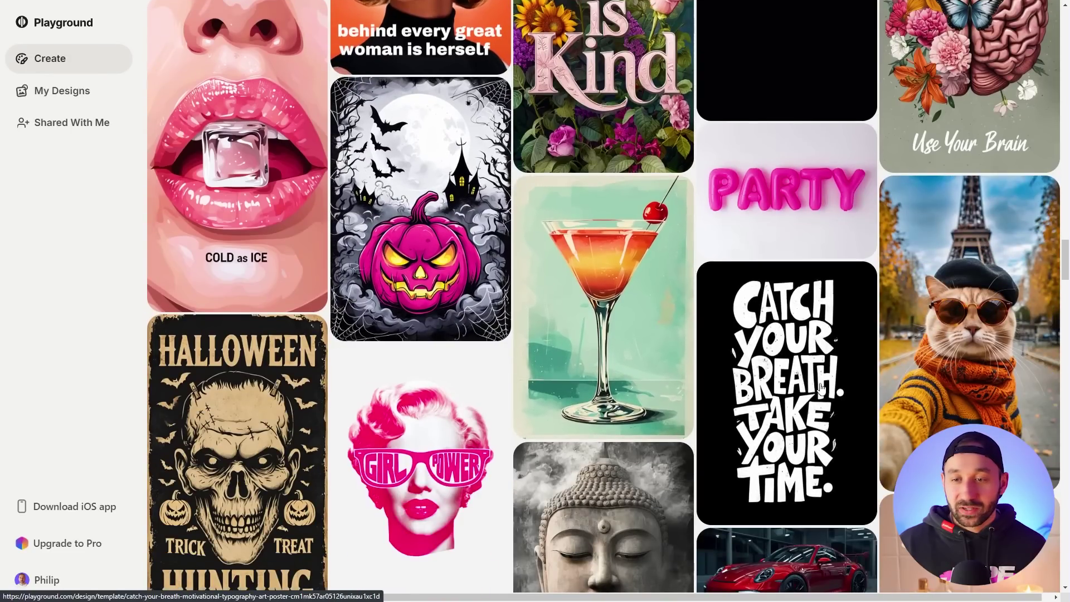
scroll(821, 388, down, 5)
scroll(822, 388, down, 5)
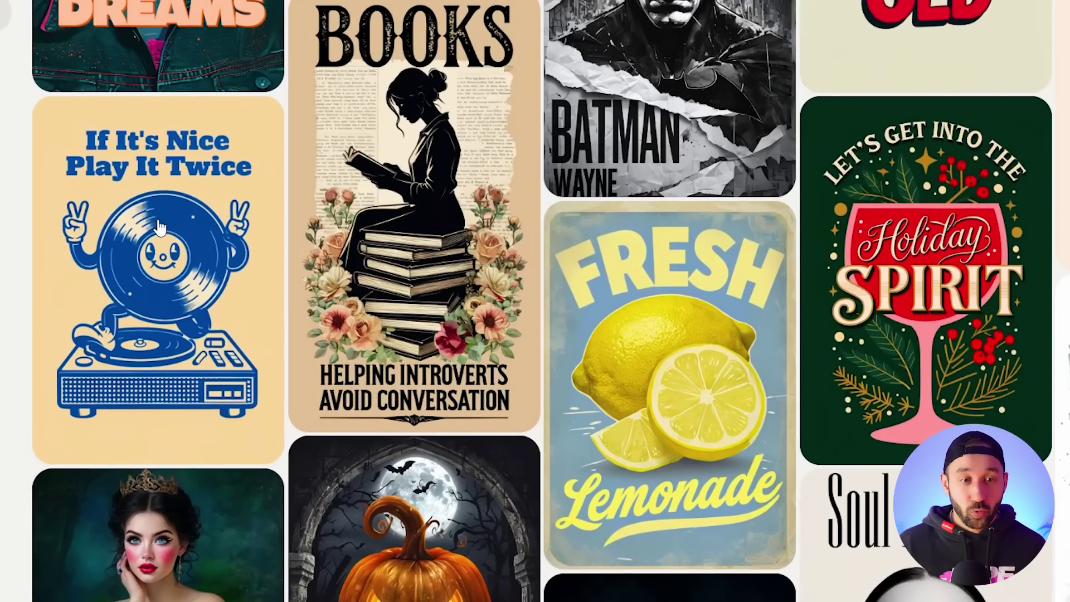
scroll(189, 240, down, 2)
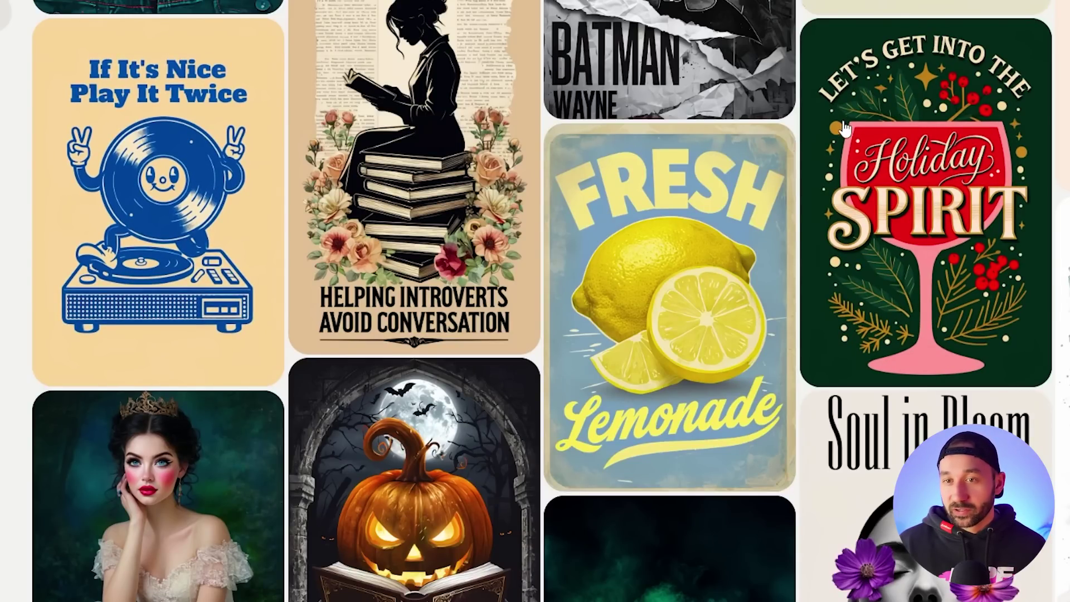
scroll(939, 214, down, 10)
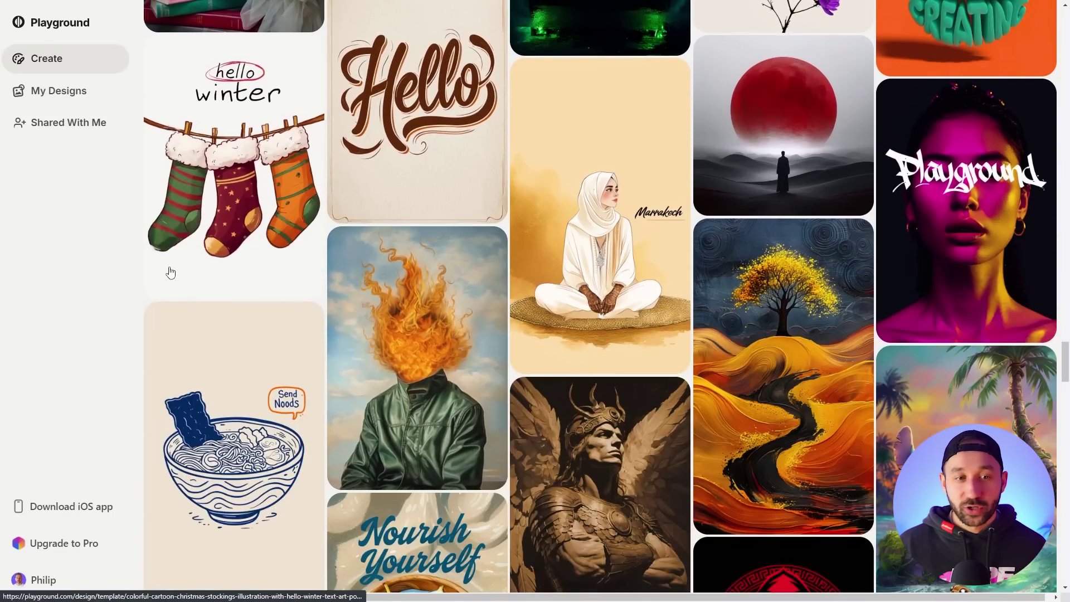
scroll(170, 272, down, 5)
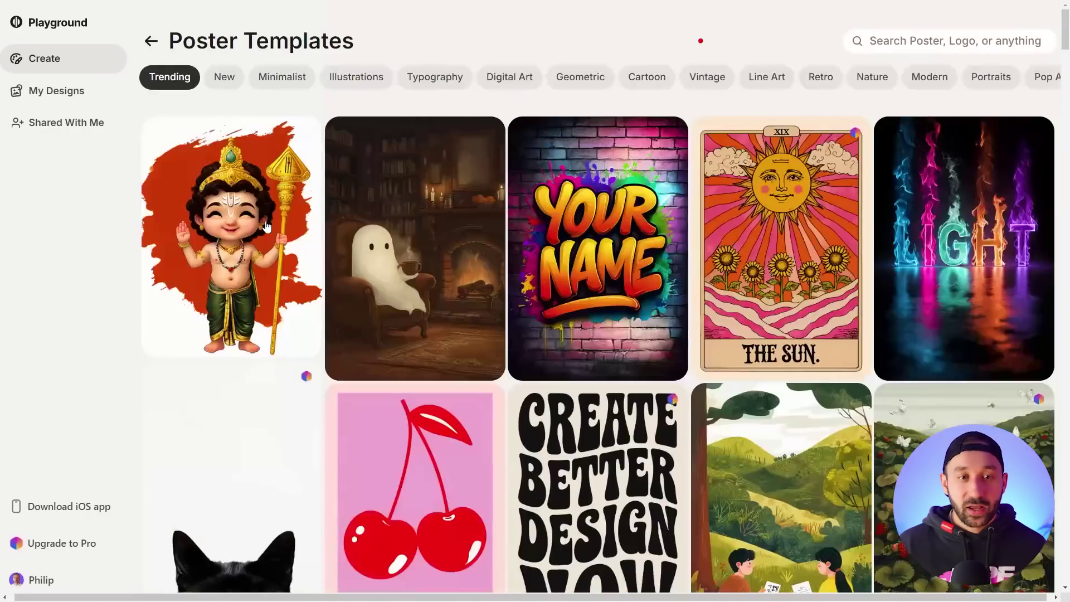
click(972, 36)
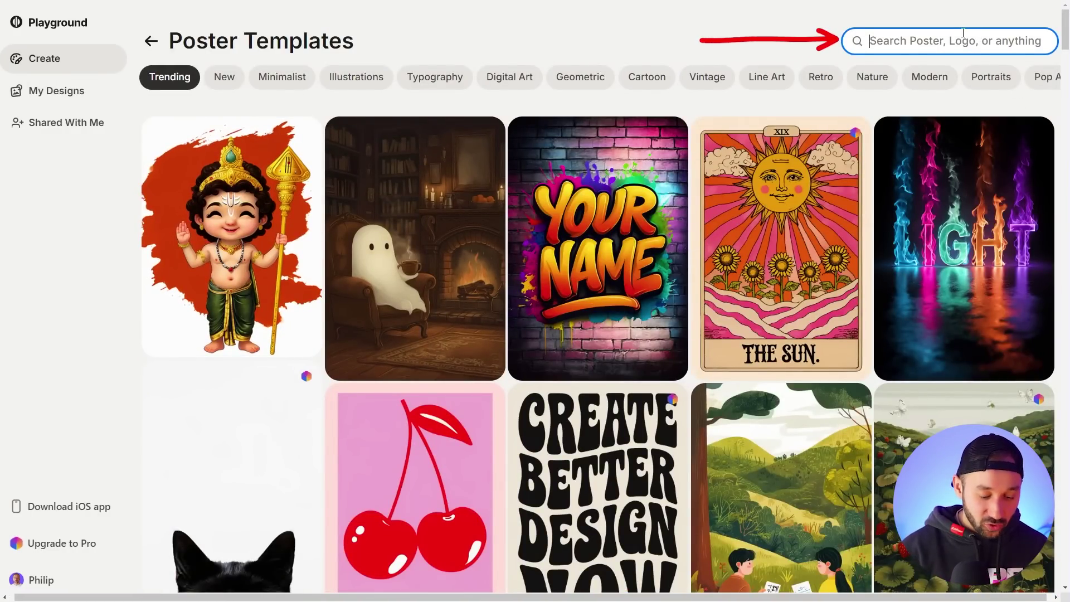
Search the templates for 'fishing' and scroll through the results
text(fishing)
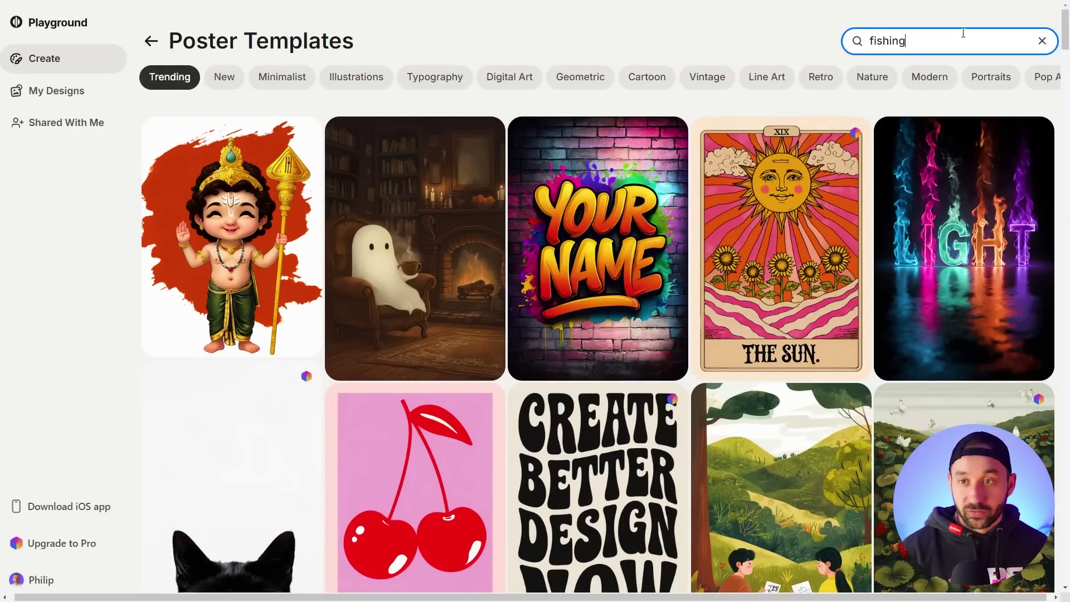
key(Return)
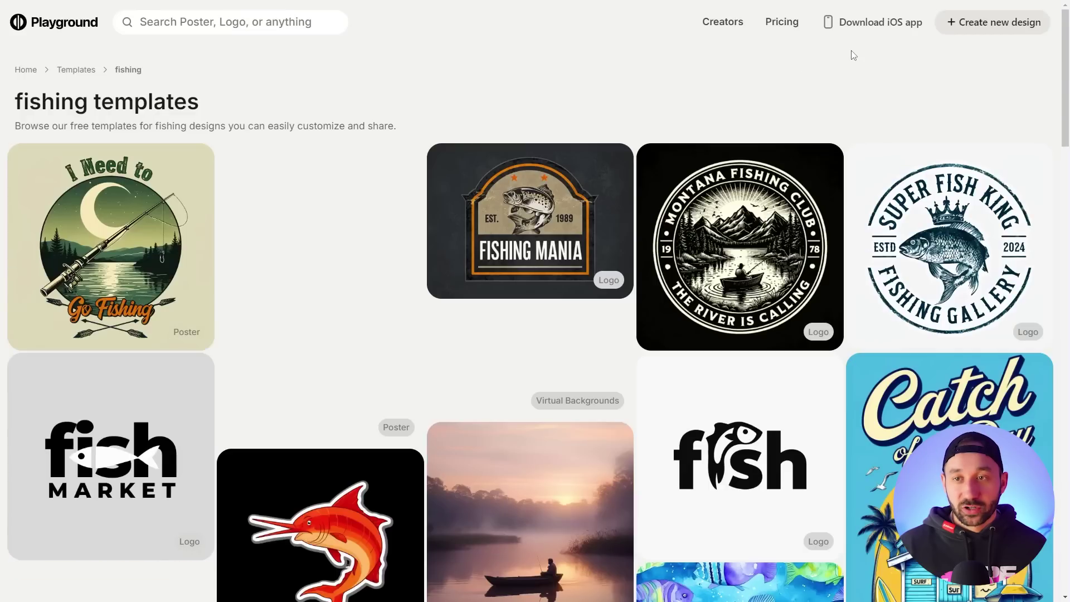
scroll(580, 171, down, 2)
scroll(707, 241, down, 6)
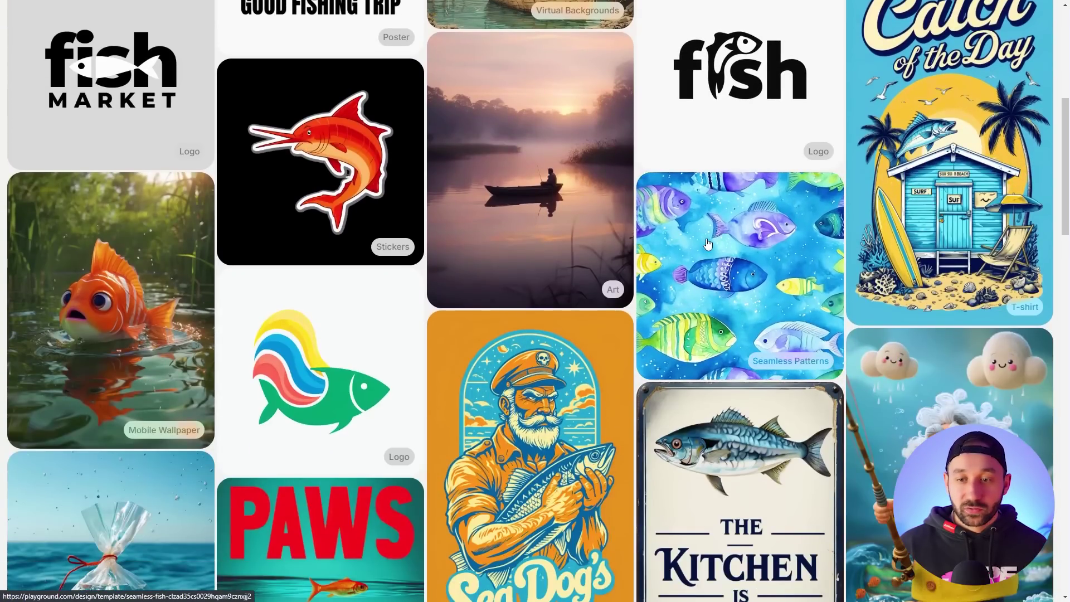
scroll(808, 214, down, 1)
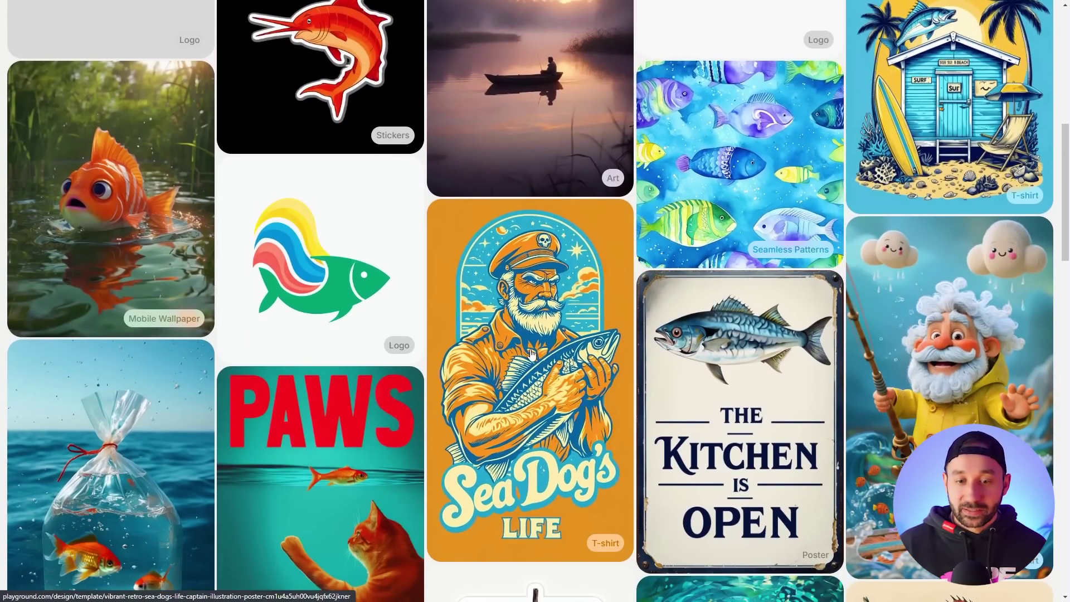
scroll(521, 189, down, 3)
scroll(521, 189, down, 7)
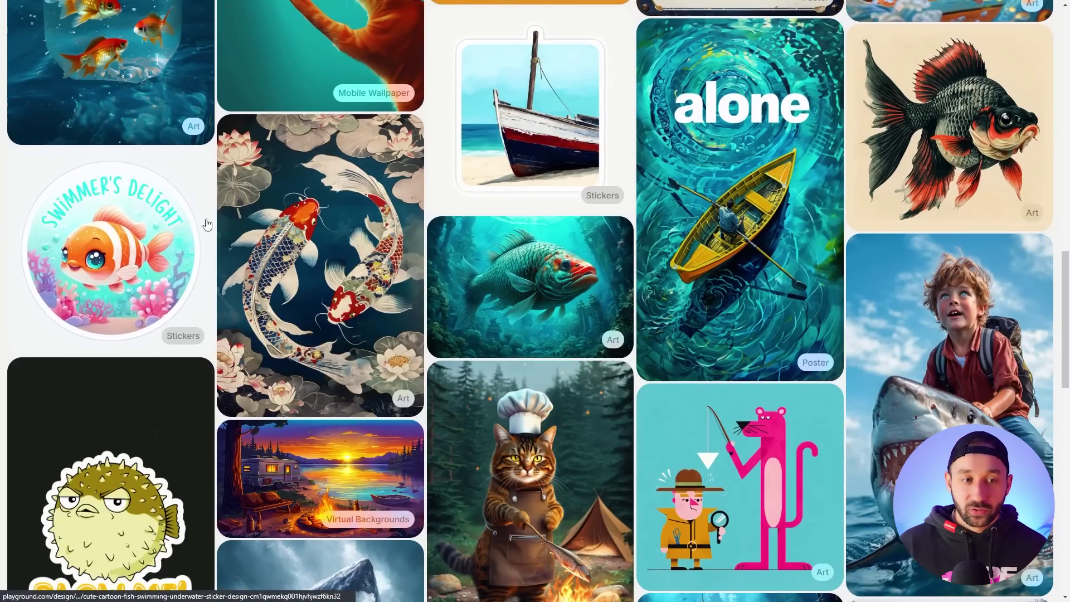
scroll(314, 300, down, 2)
scroll(314, 299, down, 12)
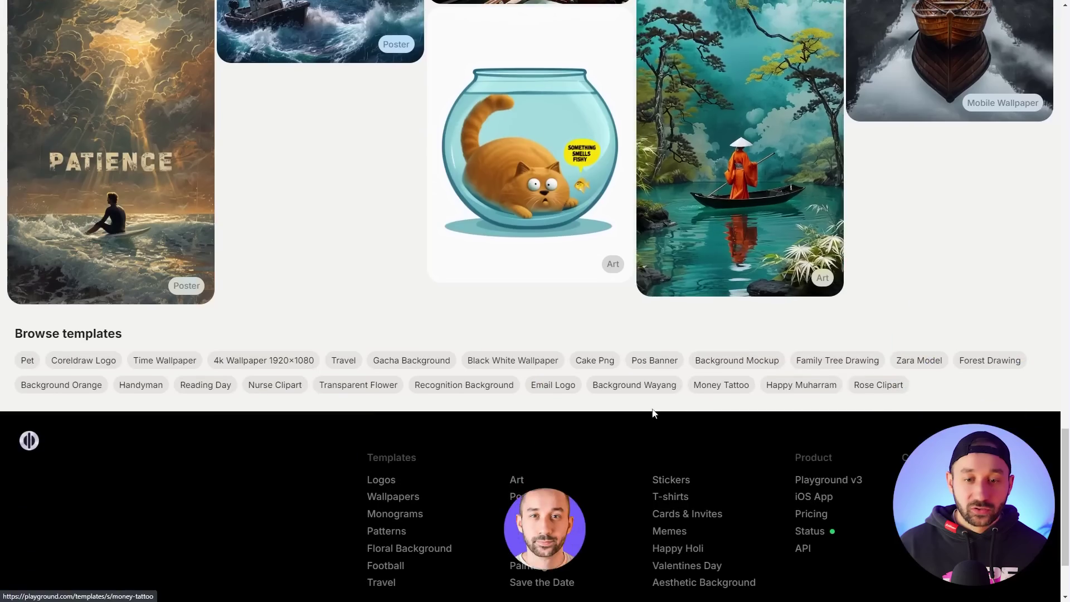
Return to the Create home page and view the Pro subscription plans
scroll(295, 177, up, 20)
click(59, 24)
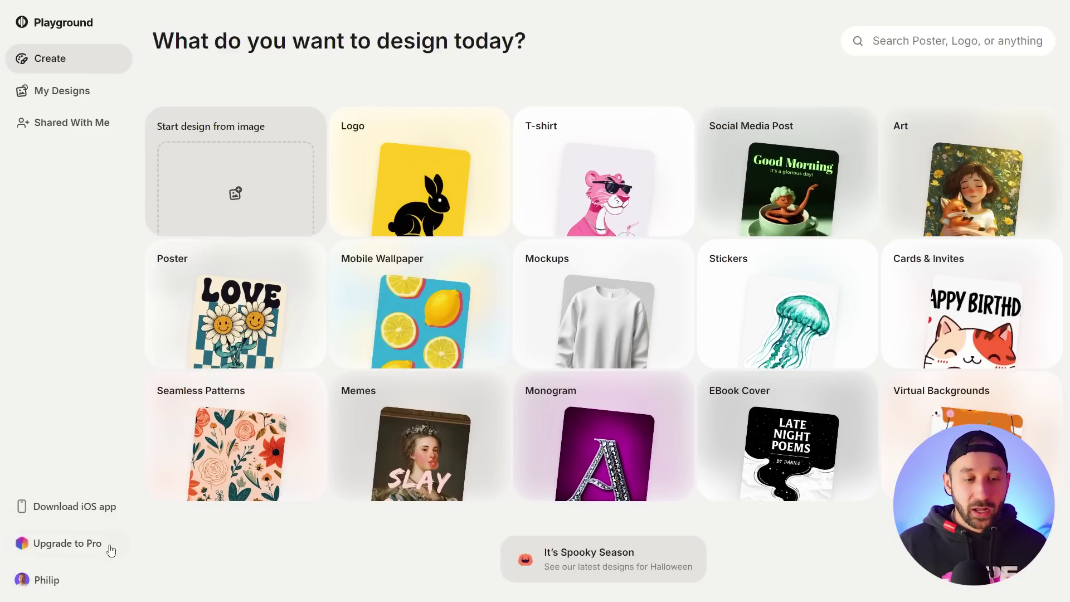
click(67, 544)
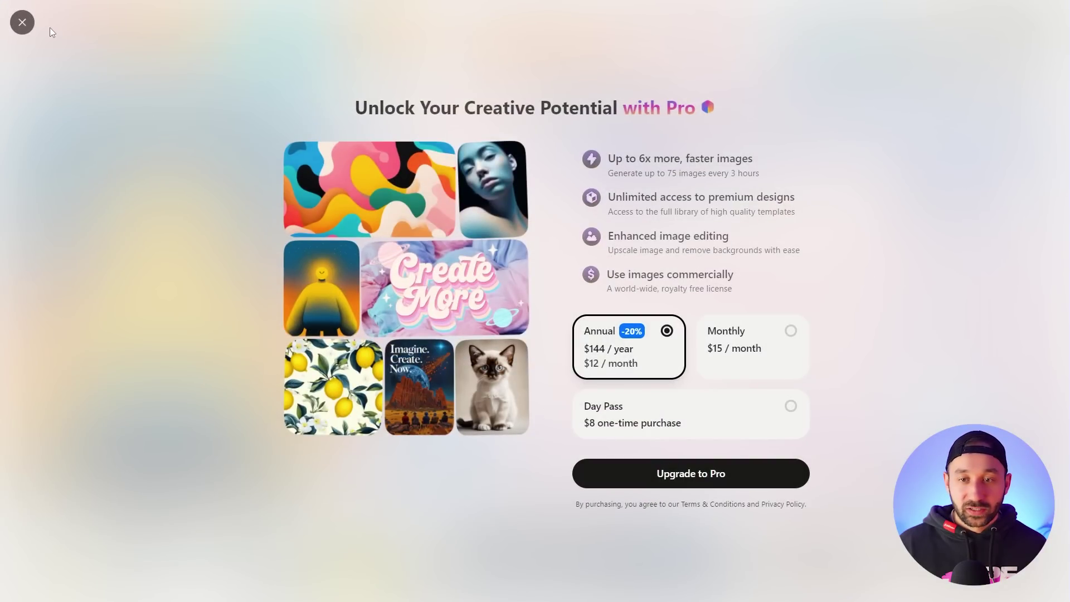